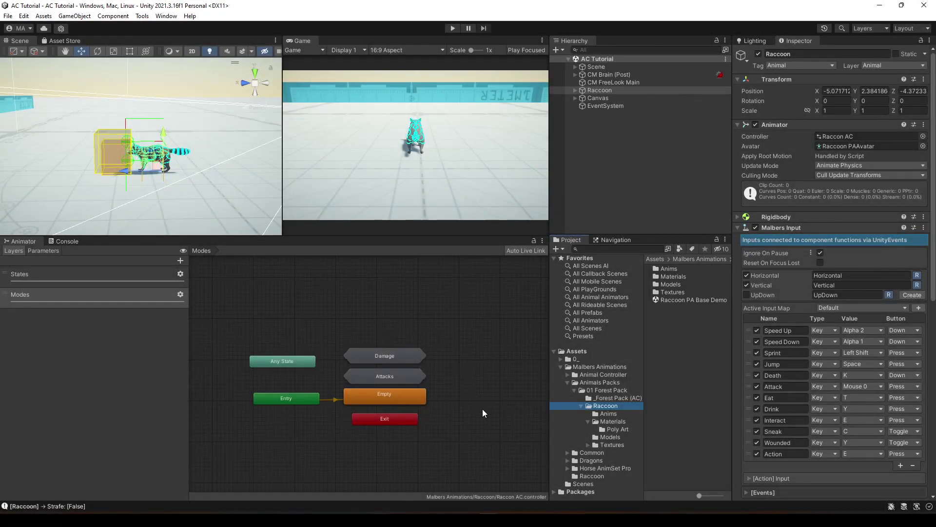
mouse_move(482, 352)
middle_mouse_down()
mouse_move(475, 333)
mouse_move(490, 332)
mouse_move(493, 345)
middle_mouse_up()
middle_click_drag(492, 396, 470, 389)
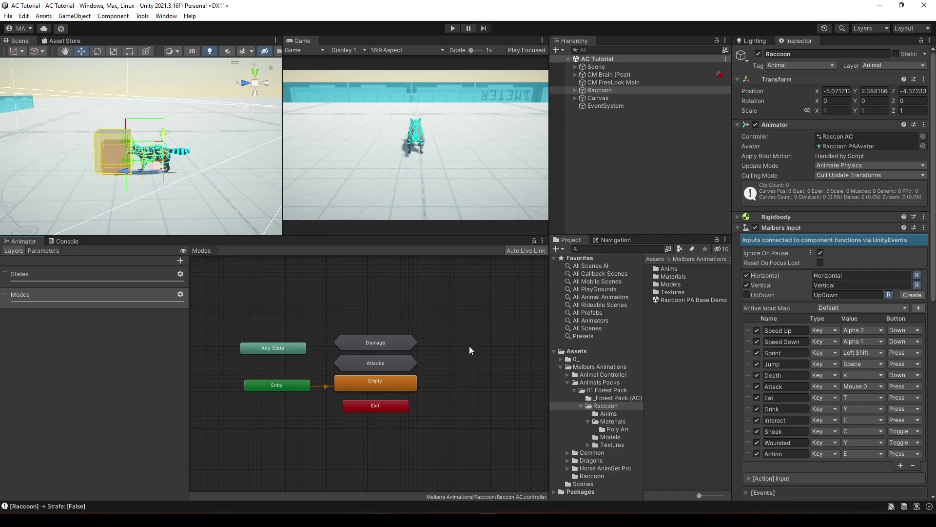
left_click(560, 366)
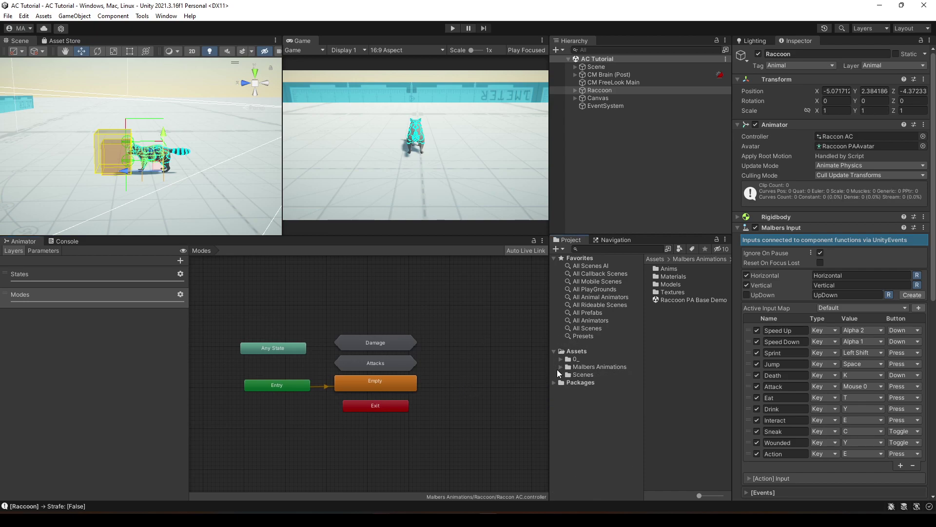
scroll(462, 356, "up", 3)
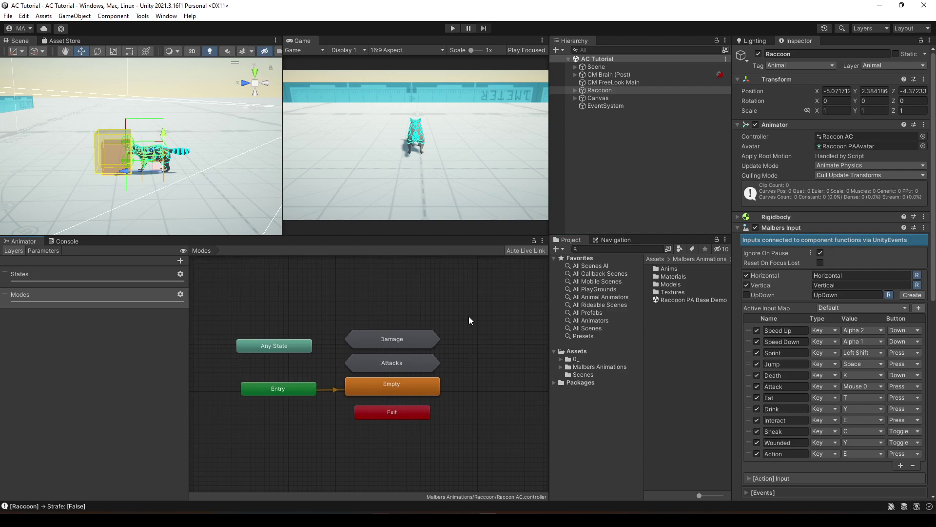
middle_click_drag(469, 316, 473, 342)
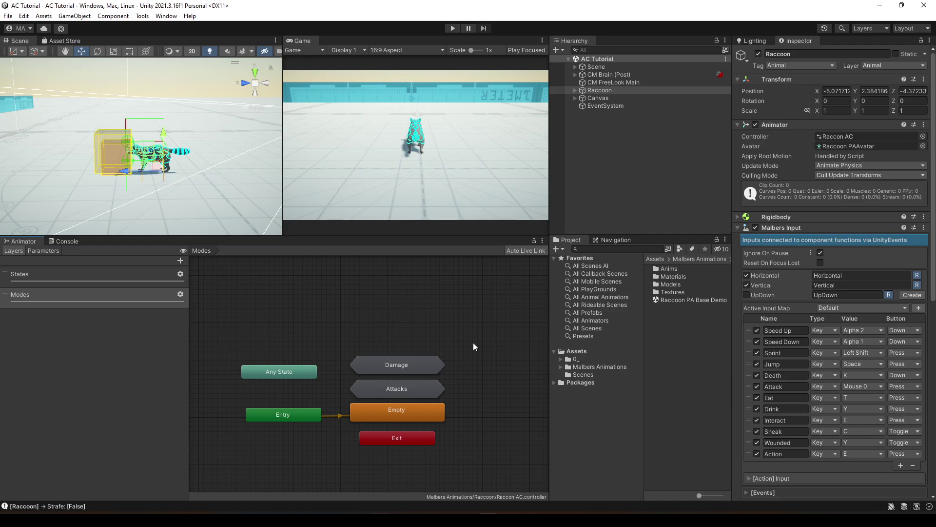
key("a")
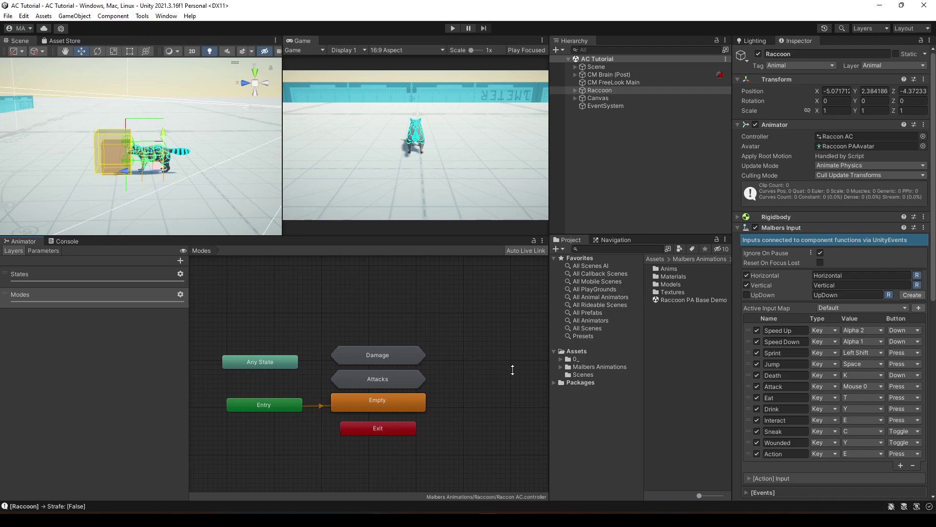
middle_click_drag(371, 336, 379, 318)
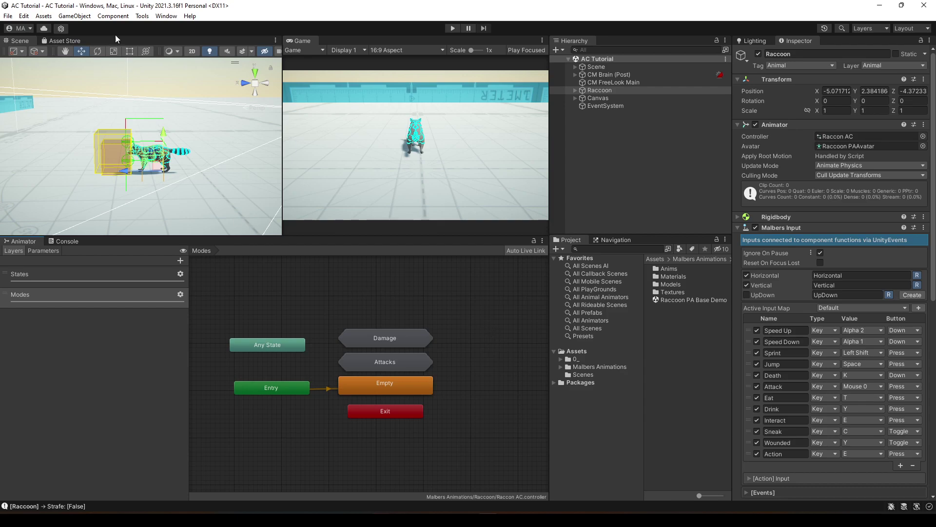
- Review the Malbers ID lists for states, modes, stances and actions, and close the list window
left_click(141, 17)
mouse_move(185, 28)
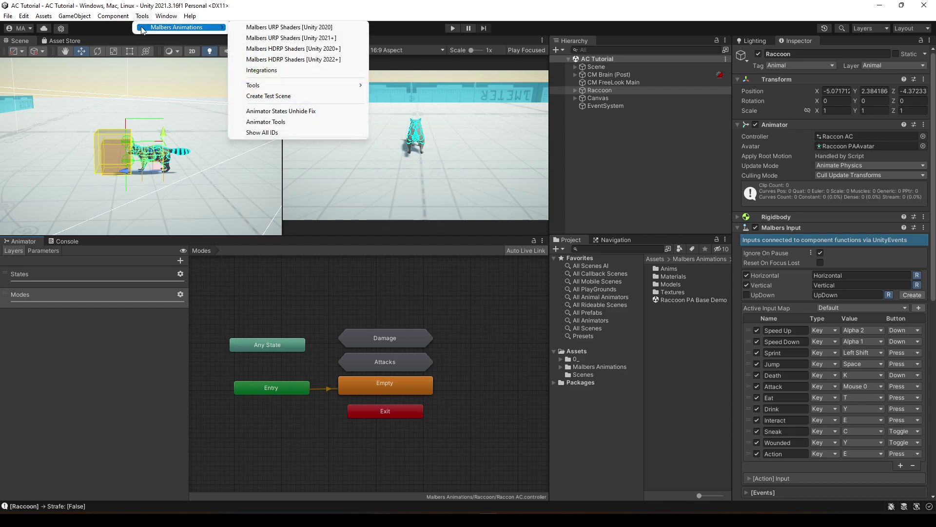
mouse_move(259, 87)
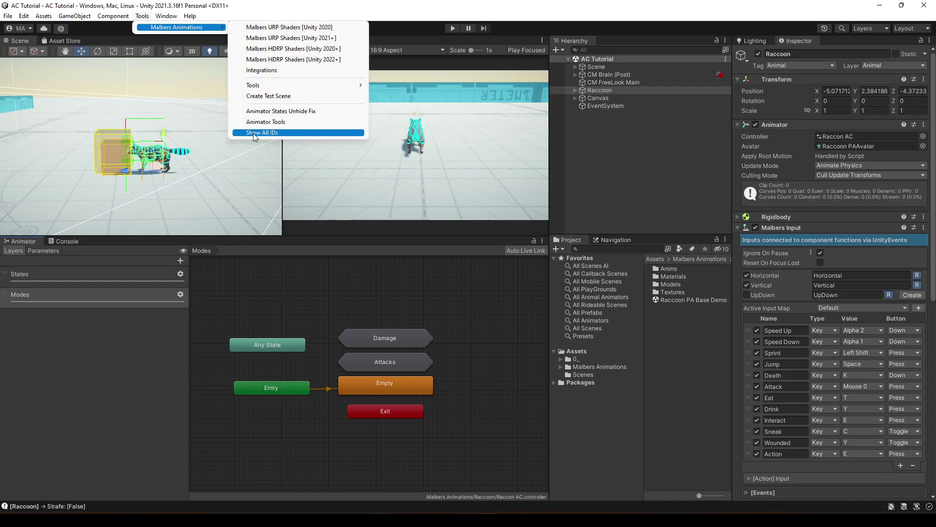
left_click(253, 133)
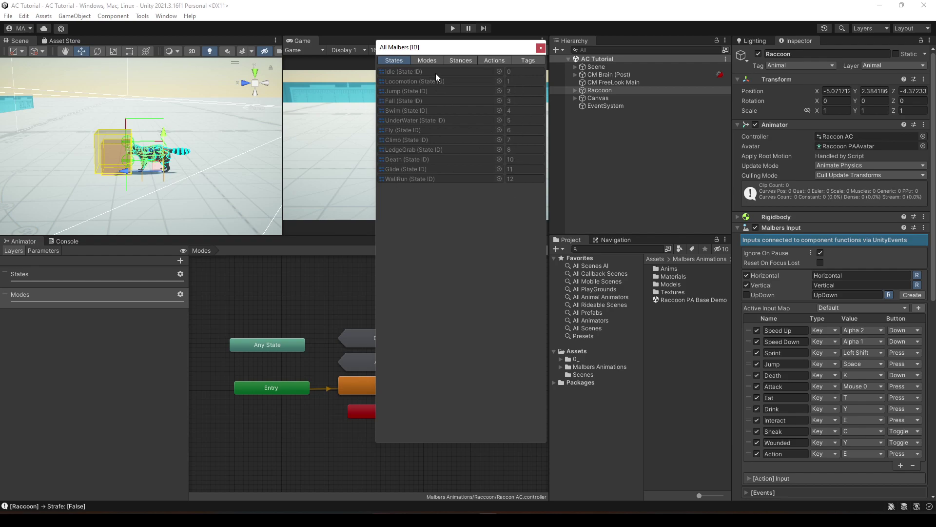
left_click(426, 61)
left_click(455, 62)
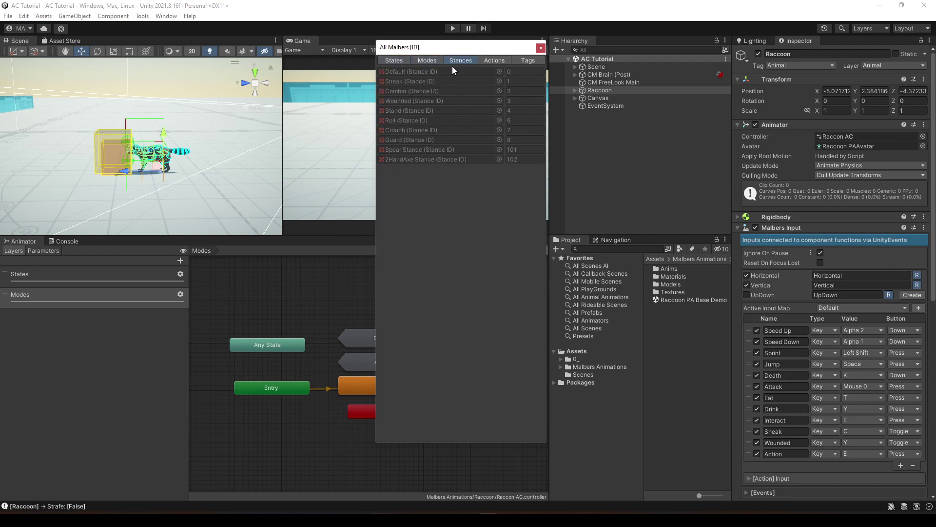
left_click(493, 60)
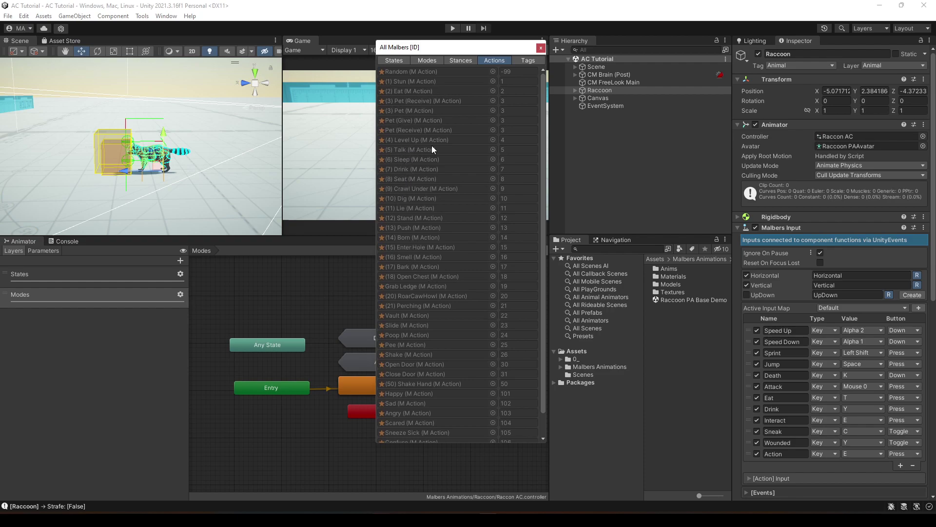
left_click_drag(442, 53, 475, 69)
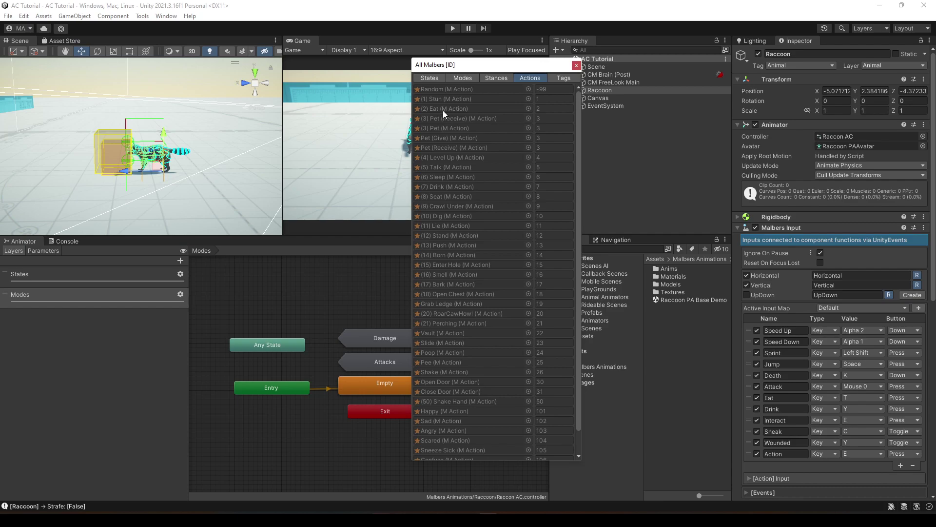
left_click_drag(482, 66, 409, 72)
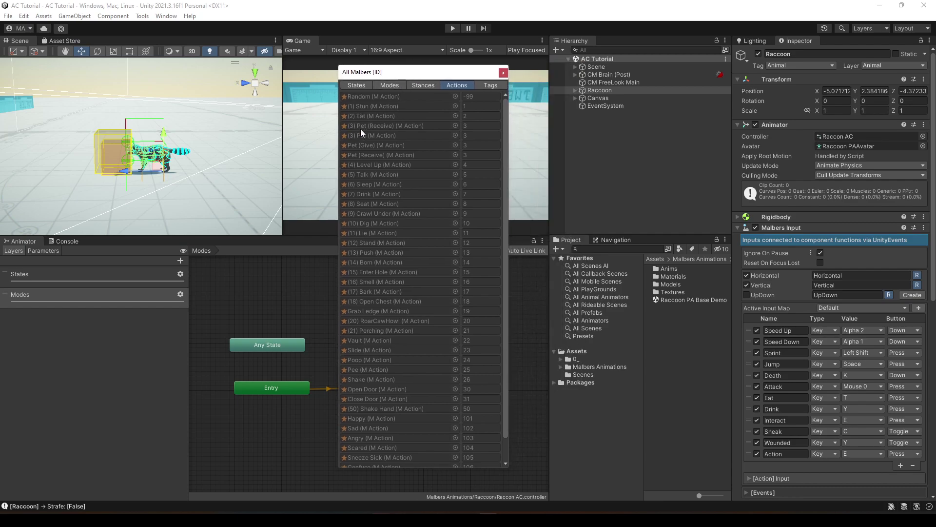
left_click(503, 72)
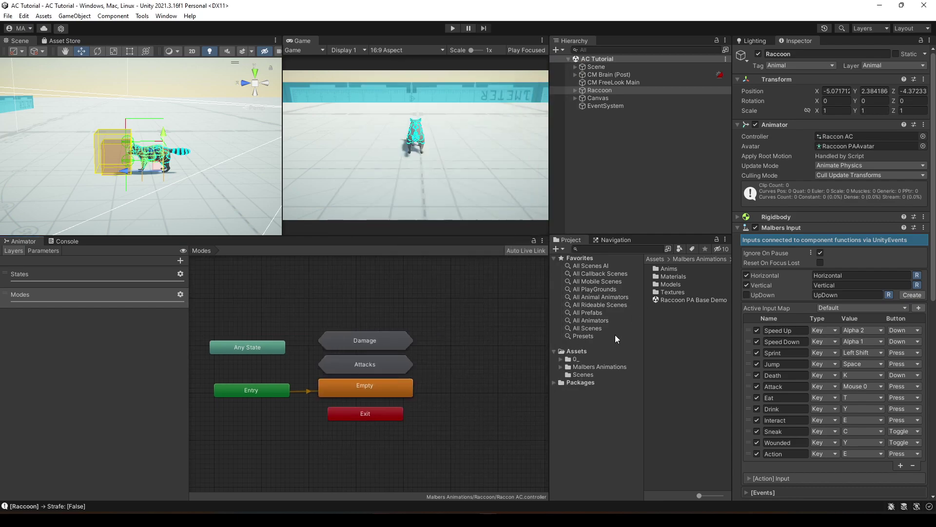
- Open the Anims folder of the Forest Pack Raccoon and select the Raccoon Actions file
left_click(608, 367)
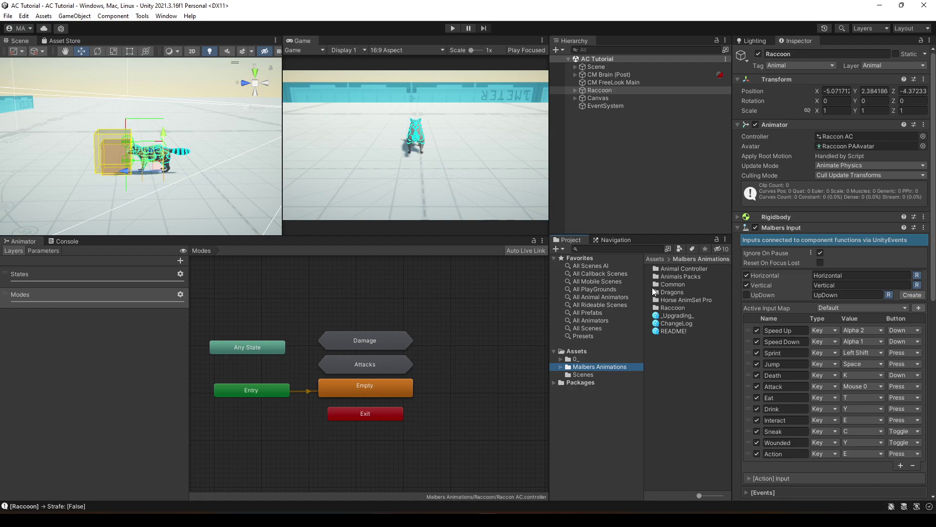
double_click(669, 307)
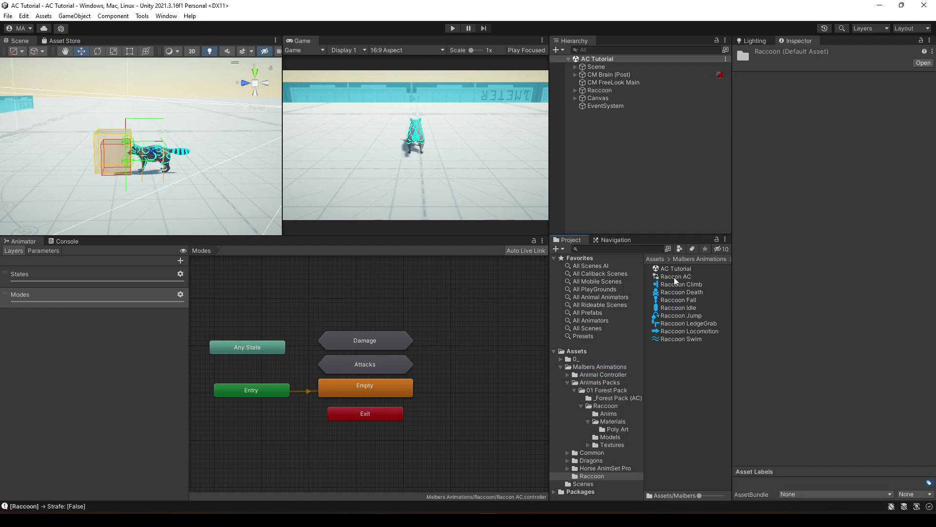
left_click(612, 406)
left_click(609, 413)
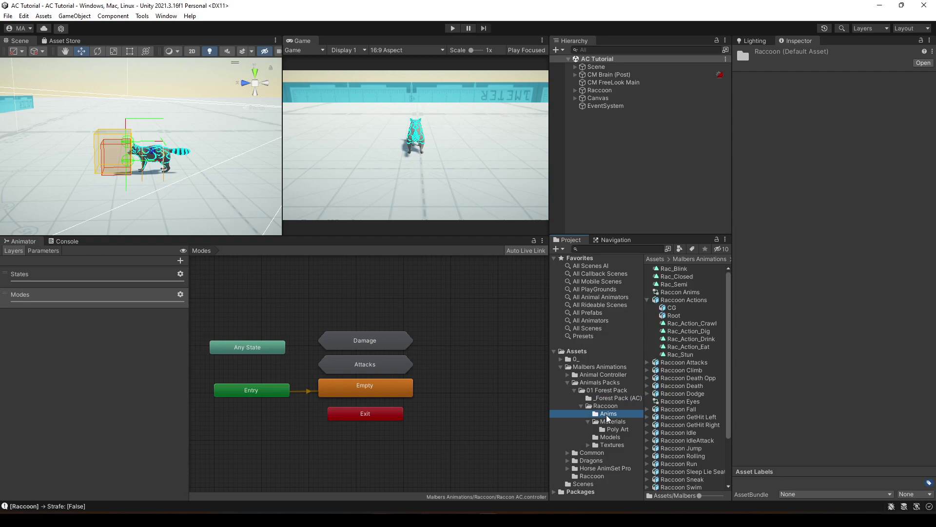
left_click(689, 302)
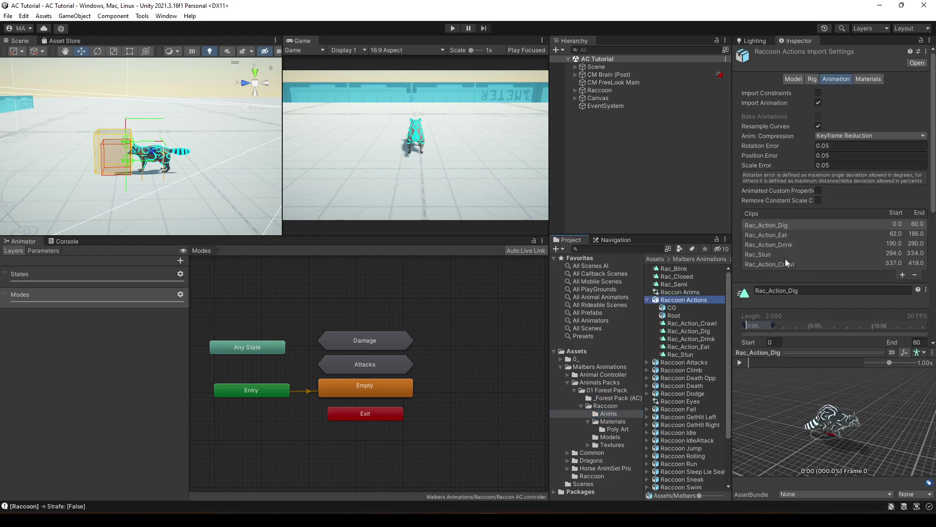
- Preview the dig, eat, drink, stun and crawl clips of the Raccoon Actions file
left_click(740, 362)
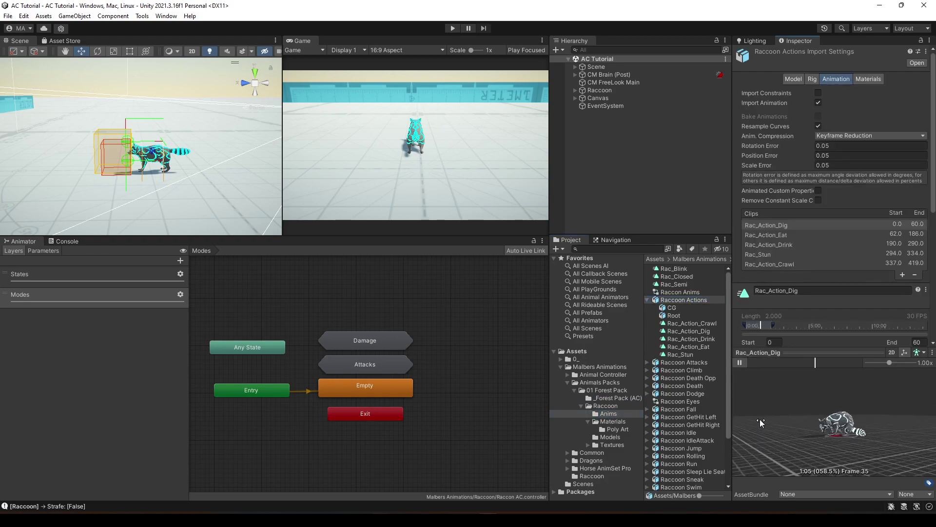
left_click(761, 234)
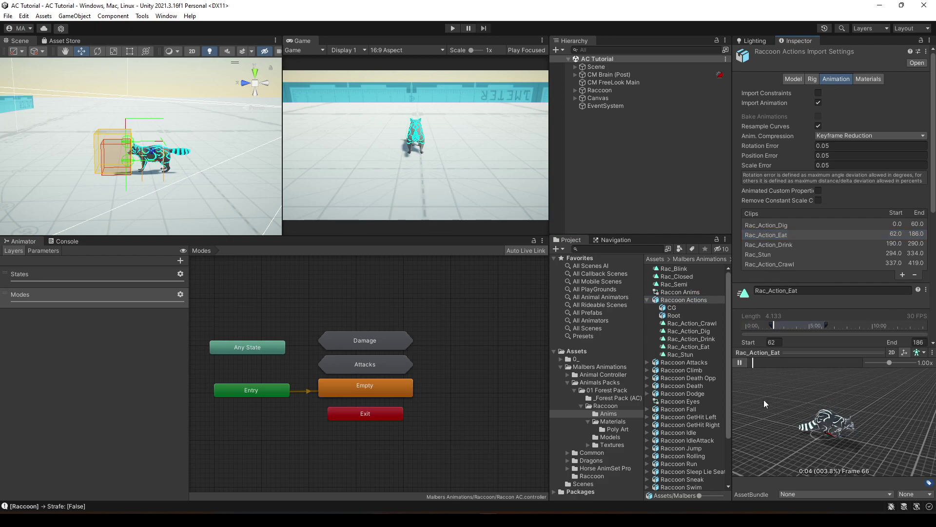
left_click(769, 245)
left_click(740, 362)
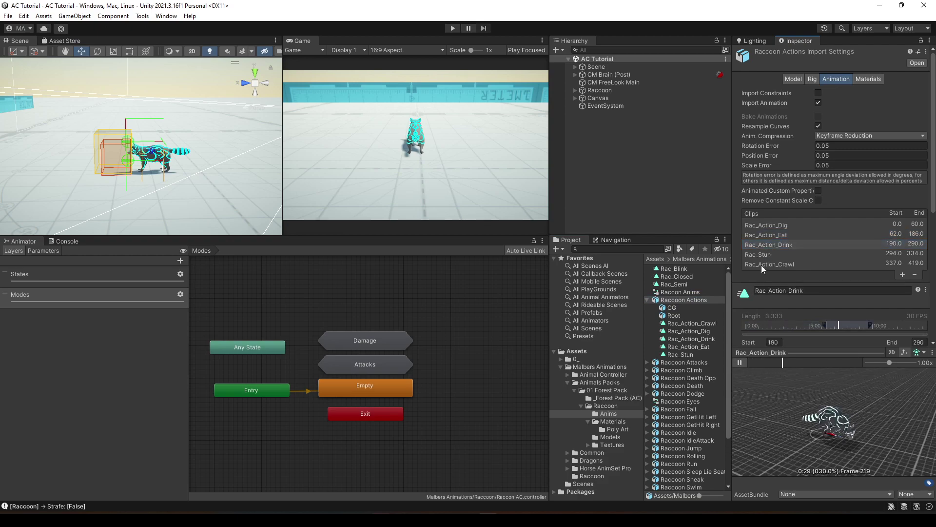
left_click(761, 254)
right_click_drag(841, 429, 785, 399)
left_click(739, 362)
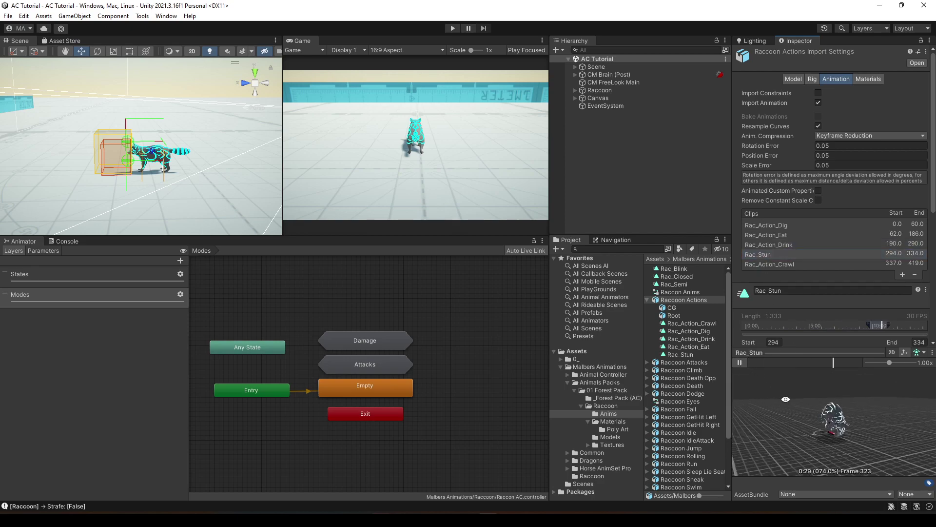
left_click(760, 264)
left_click(740, 363)
left_click_drag(750, 376, 791, 385)
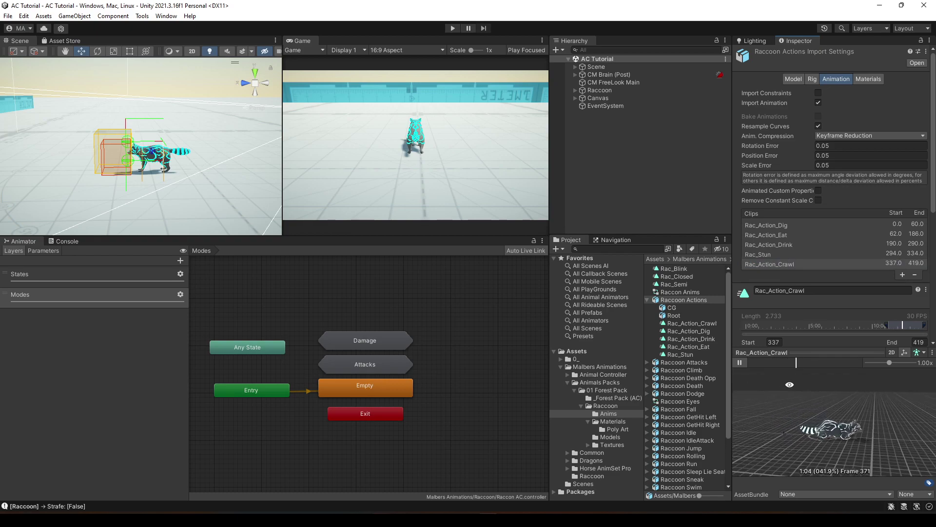
right_click_drag(791, 385, 789, 392)
left_click(740, 362)
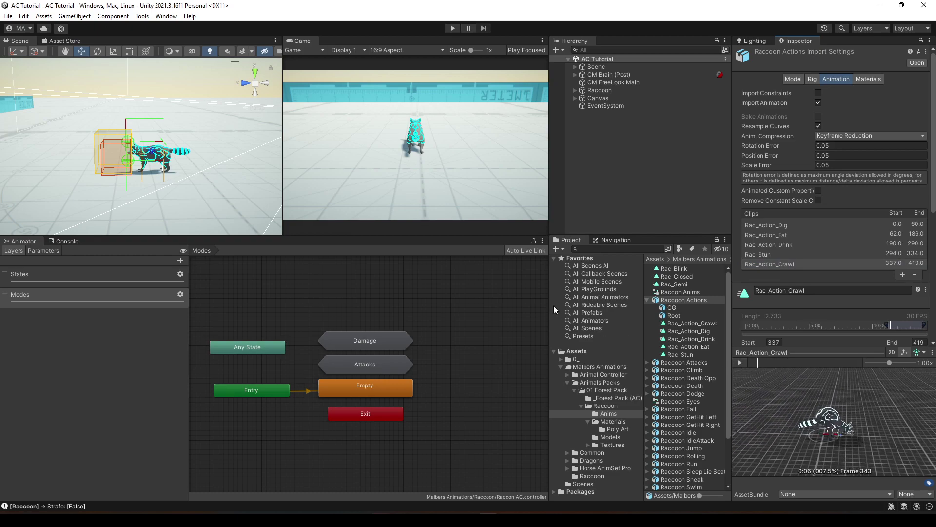
left_click(489, 331)
- Add the five clips from Rac_Action_Crawl to Rac_Stun as states in the animator's Modes layer
left_click(683, 316)
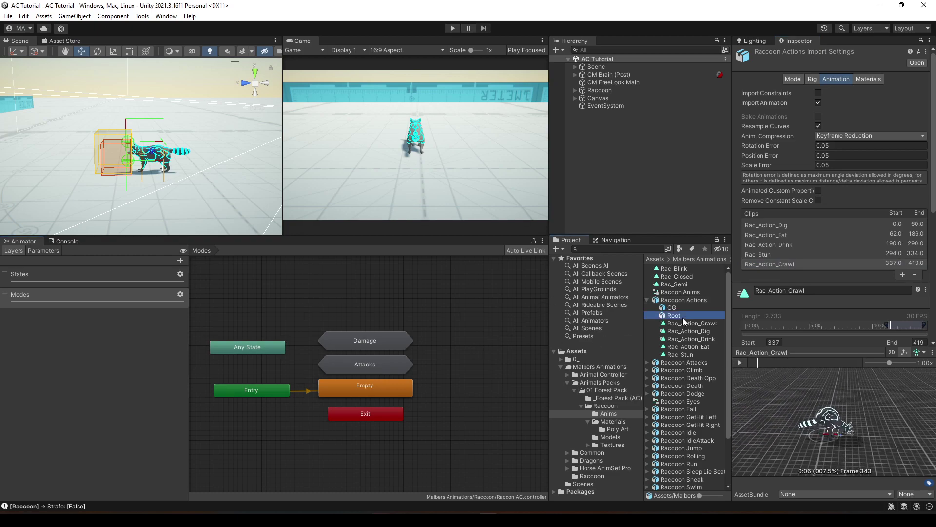
left_click(684, 323)
left_click(680, 354, "shift")
left_click_drag(681, 354, 351, 277)
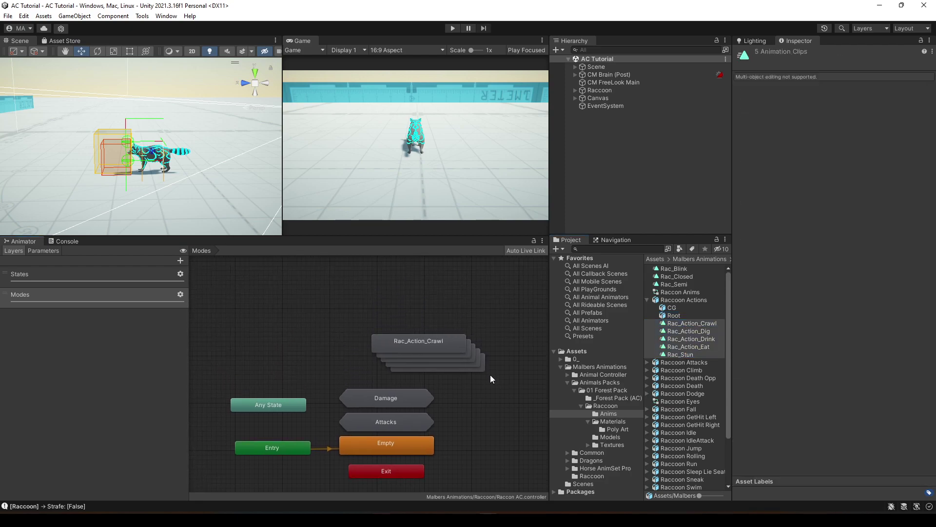
- Create a sub-state machine in the Modes layer and name it Action
right_click(382, 276)
left_click(398, 292)
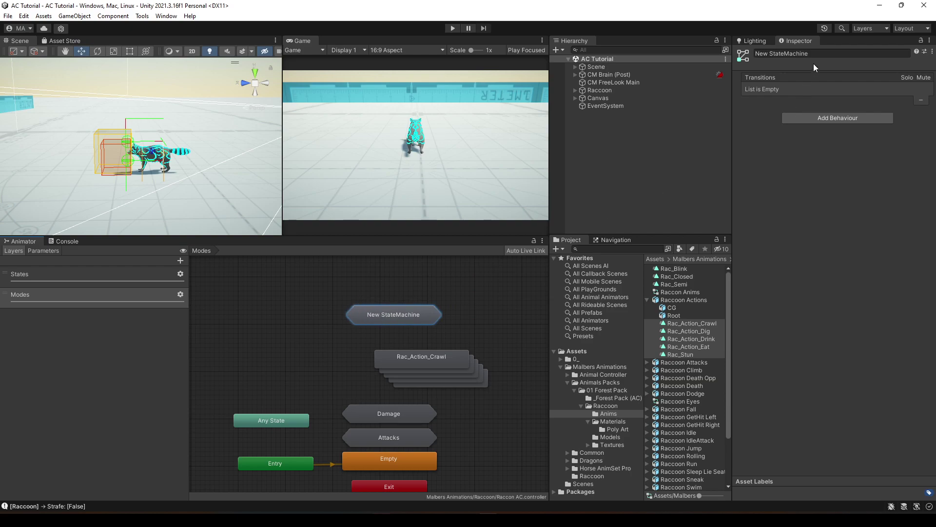
left_click_drag(815, 54, 671, 48)
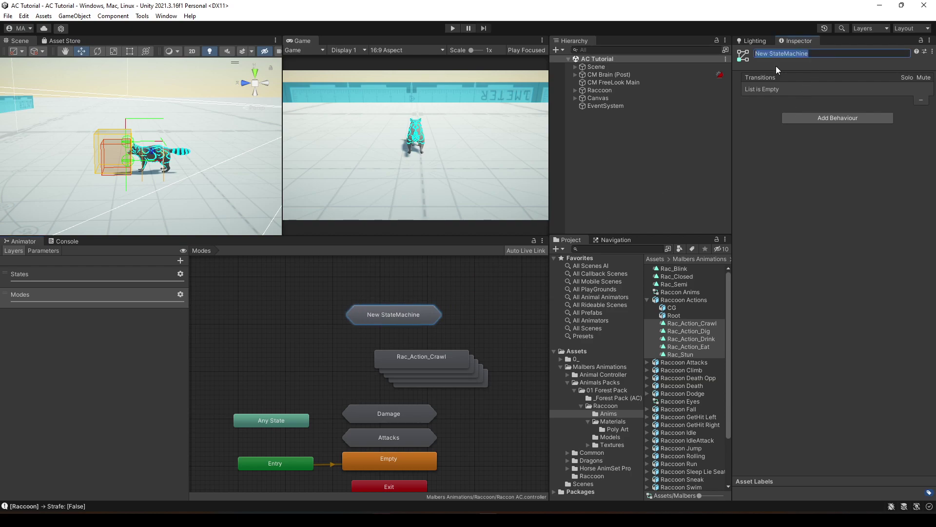
type("Action")
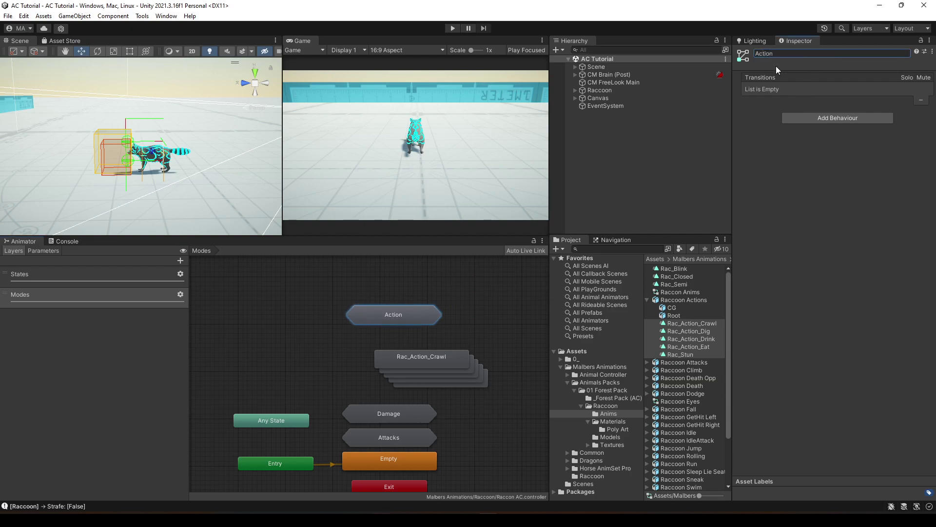
- Move the five raccoon clip states into the Action sub-state machine and stack them in a column inside it
left_click_drag(511, 334, 403, 386)
double_click(403, 386)
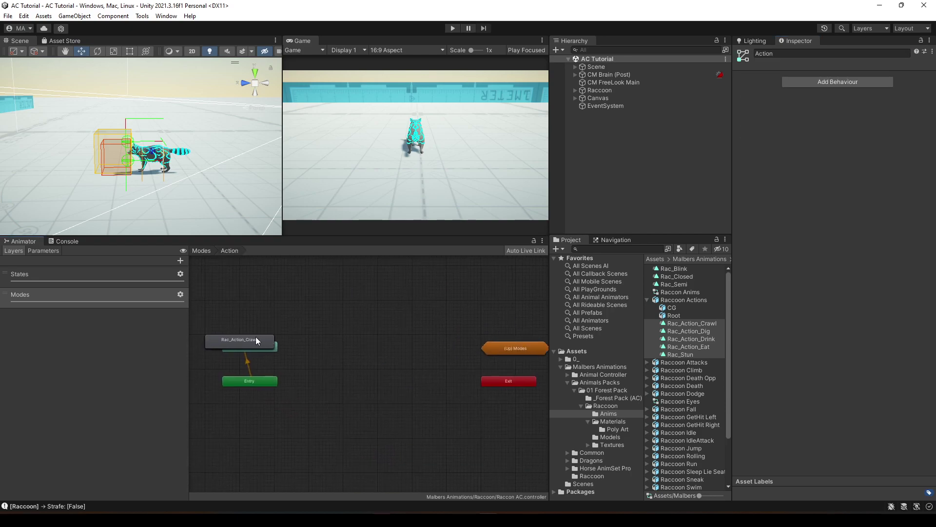
left_click_drag(255, 336, 387, 391)
left_click_drag(258, 341, 376, 321)
left_click_drag(268, 341, 393, 305)
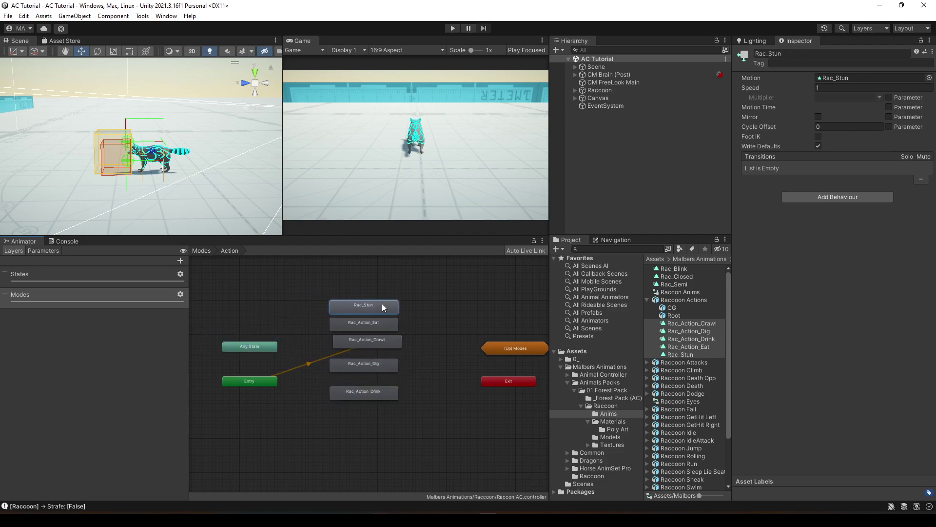
left_click_drag(366, 372, 370, 363)
left_click_drag(355, 394, 356, 355)
- Open the Malbers Animator Tools and set the mode condition to Action for the Raccon AC controller
left_click(144, 17)
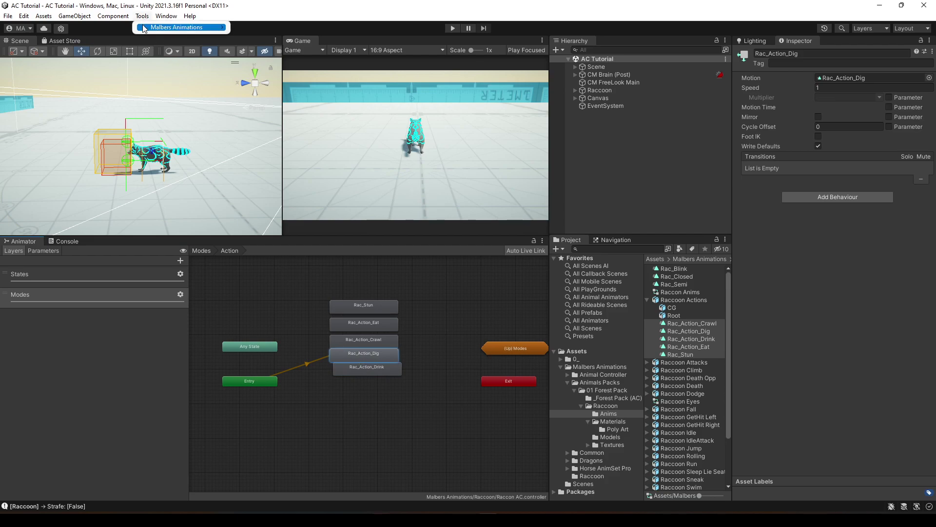
mouse_move(146, 27)
left_click(257, 123)
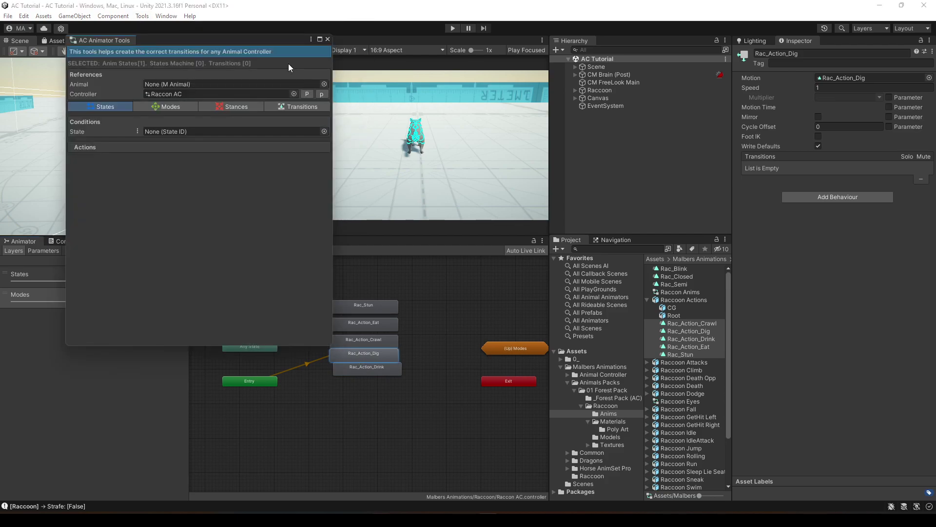
left_click(157, 106)
left_click(138, 131)
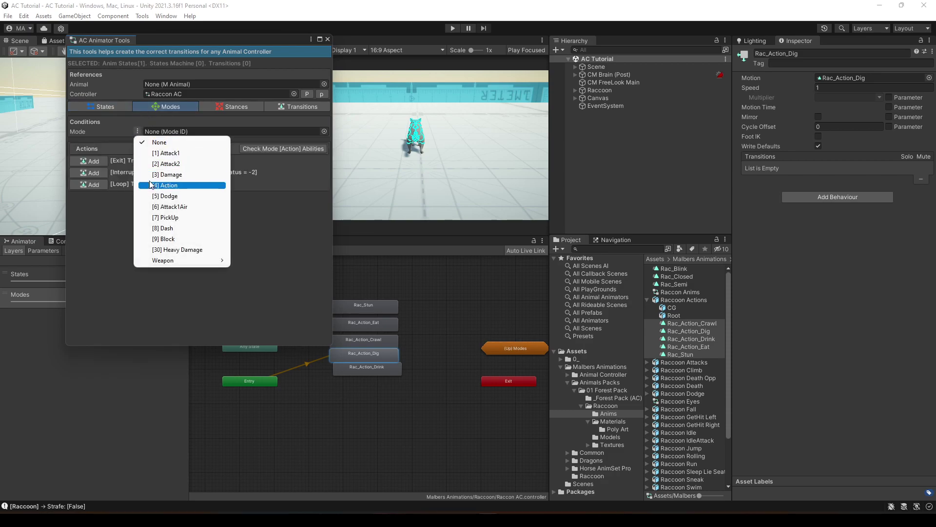
left_click(166, 186)
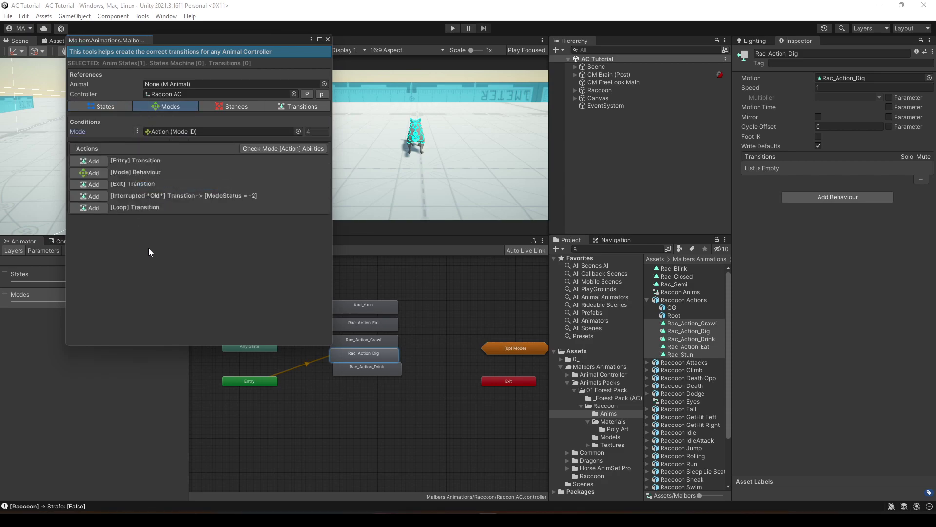
- Assign the scene's Raccoon as the Animal reference in the animator tool and locate its Raccon AC controller asset
middle_click_drag(424, 296, 488, 298)
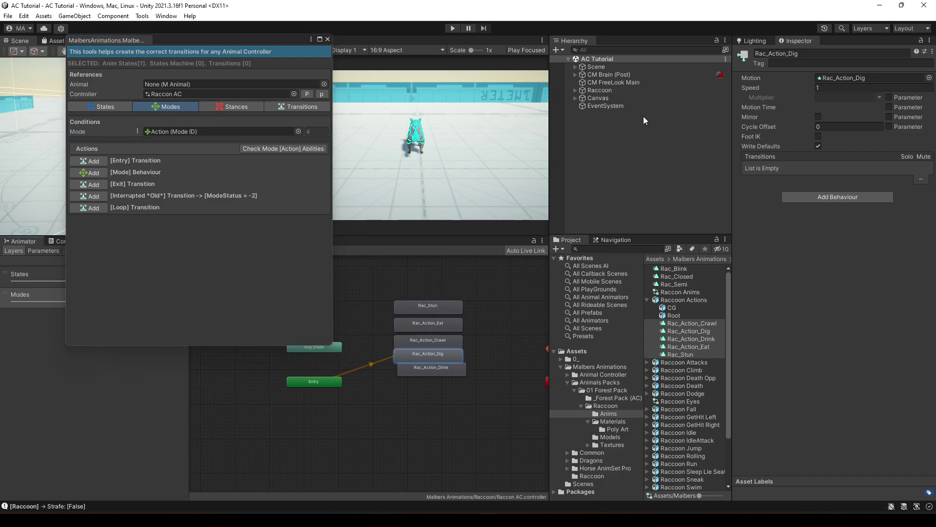
left_click(599, 91)
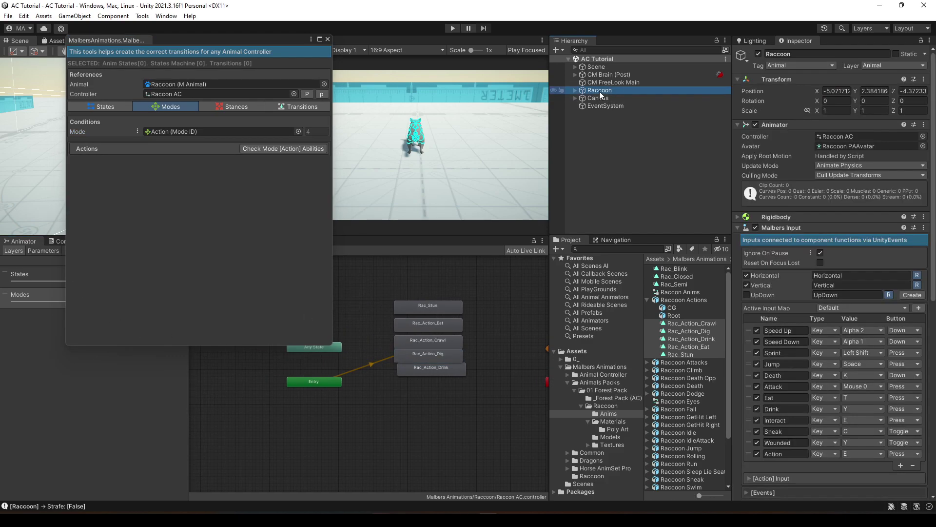
left_click(184, 84)
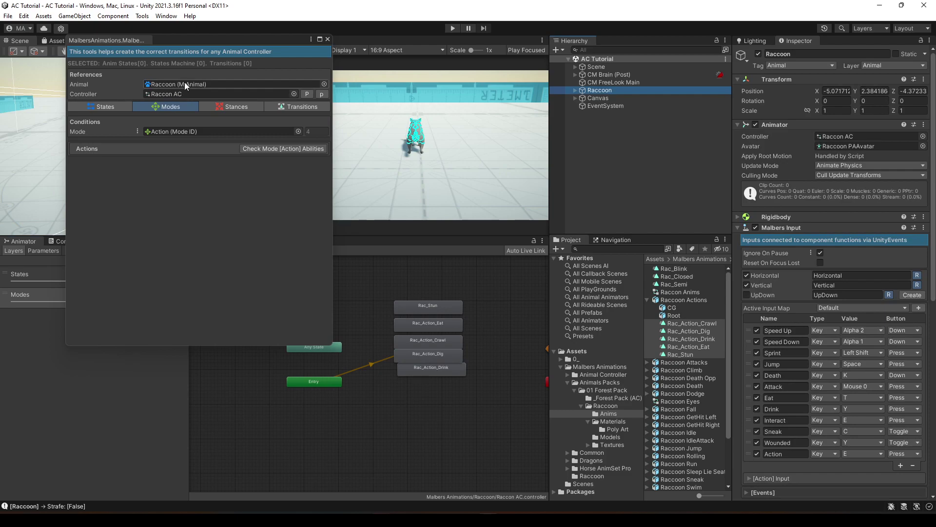
left_click(164, 94)
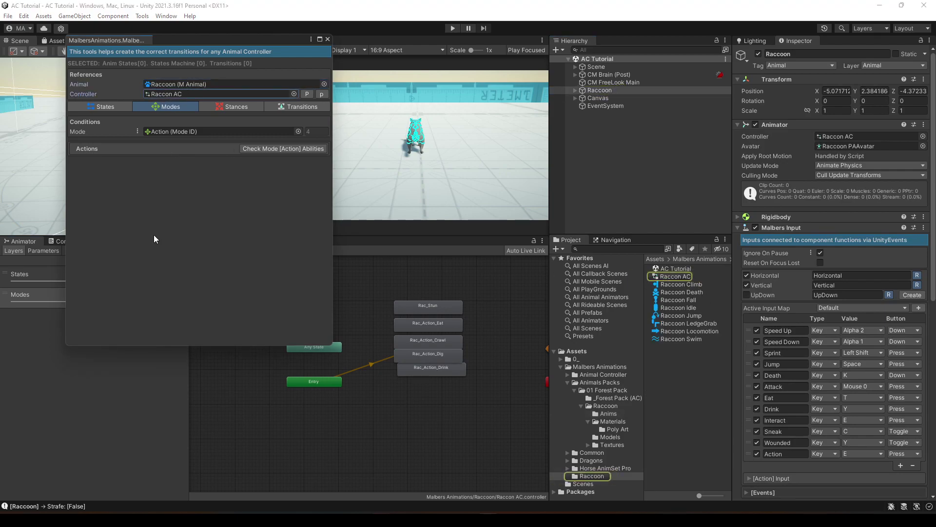
- Select all five raccoon clip states and show the reference list of Action ability IDs beside the tool
left_click_drag(484, 284, 419, 398)
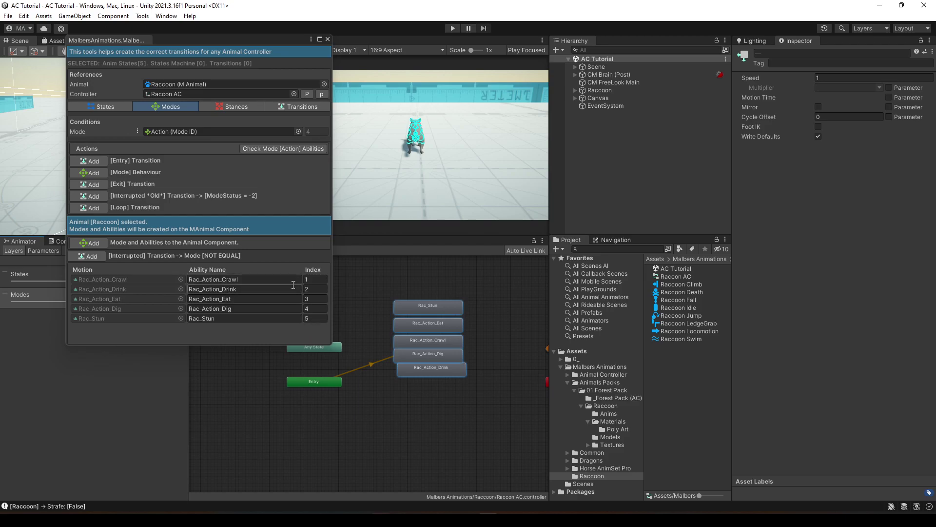
left_click(280, 148)
left_click_drag(400, 68, 484, 57)
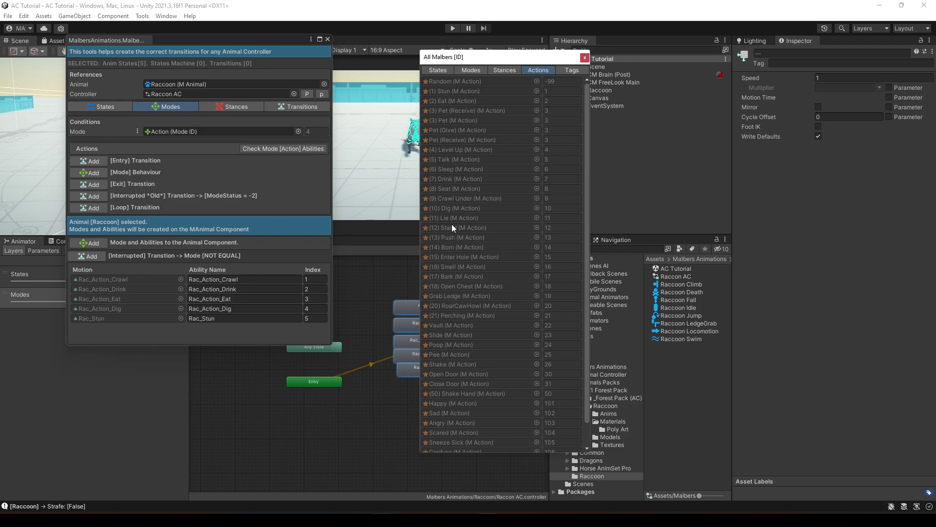
- Set the ability indexes to 9 for Crawl, 7 for Drink, 8 for Eat, 10 for Dig and 1 for Stun
left_click(315, 279)
type("9")
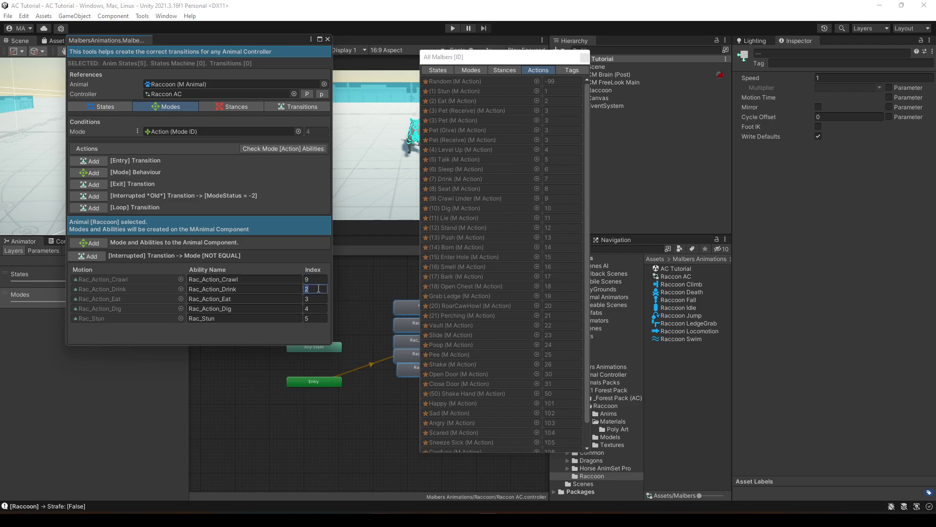
type("7")
key("Tab")
type("2")
key("Tab")
type("10")
type("1")
- Shorten the ability names to Crawl, Drink, Eat, Dig and Stun by removing their Rac_ and Rac_Action_ prefixes
double_click(212, 279)
key("BackSpace")
left_click_drag(222, 289, 180, 319)
key("BackSpace")
key("BackSpace")
key("BackSpace")
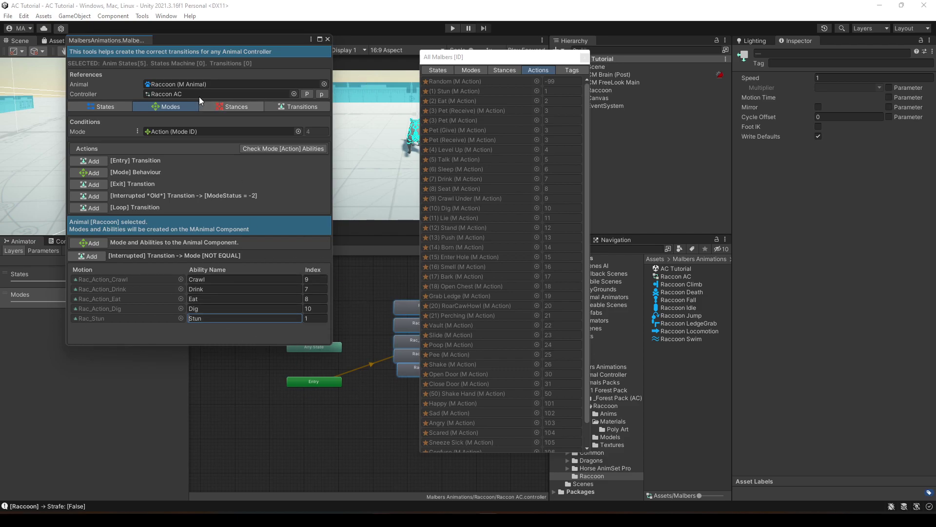
- Add the Mode behaviour and the entry, exit, interrupted and loop transitions to the five states, plus the mode and abilities to the Raccoon
left_click_drag(215, 42, 241, 41)
left_click(115, 171)
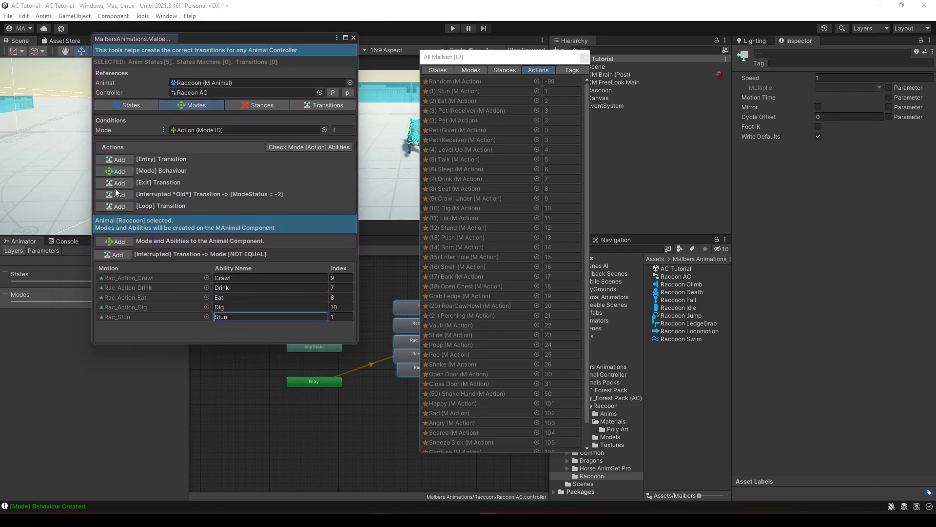
left_click(113, 209)
left_click(113, 242)
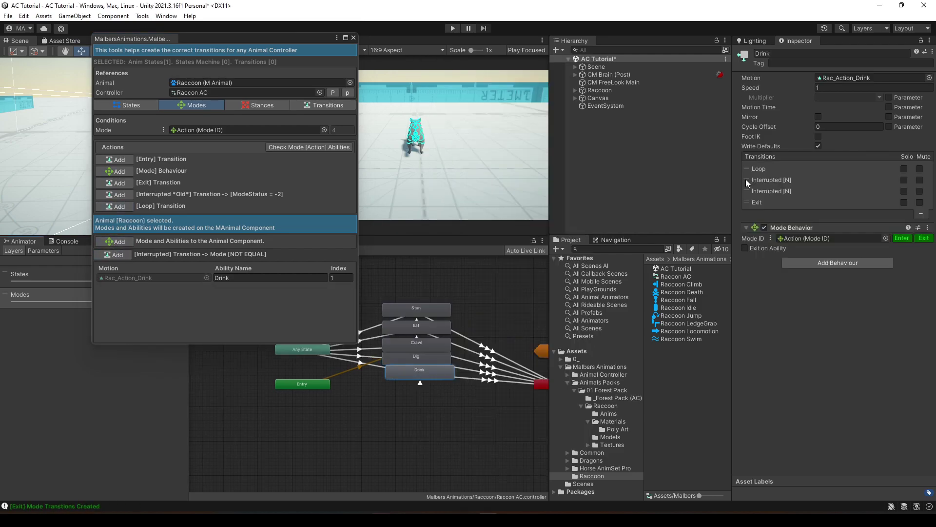
- Delete the duplicate Interrupted [N] transition from the Drink state and space out the action states in their column
left_click(748, 183)
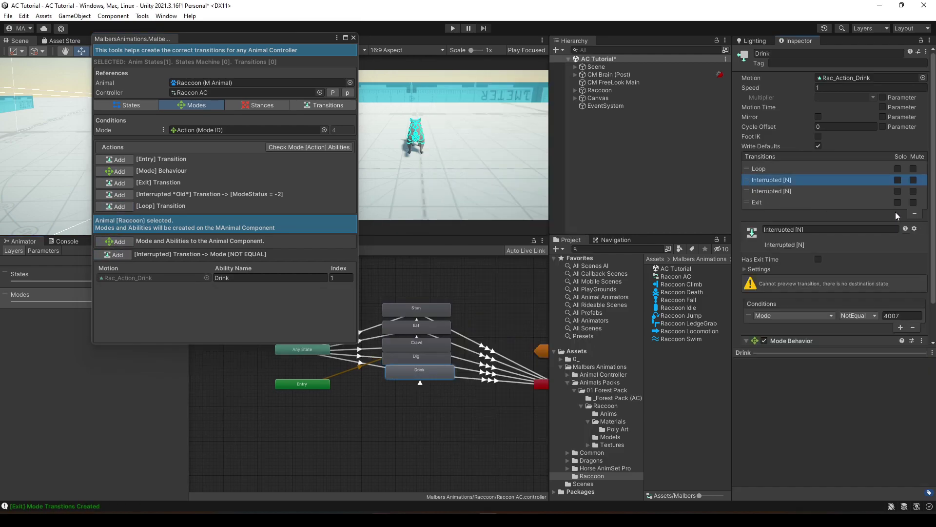
left_click(921, 214)
mouse_move(419, 372)
left_mouse_down()
mouse_move(415, 382)
mouse_move(417, 360)
left_mouse_up()
left_click(424, 311)
left_click_drag(422, 307, 416, 323)
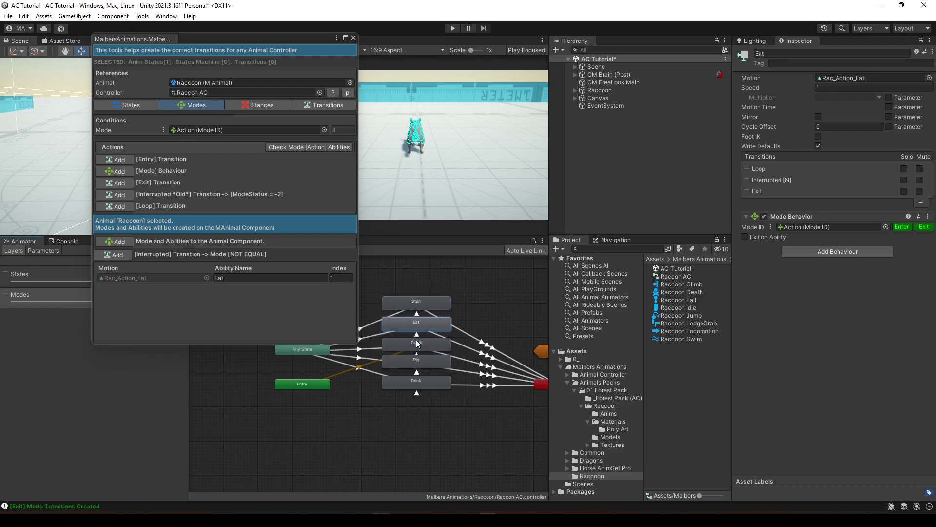
left_click(416, 340)
left_click(437, 357)
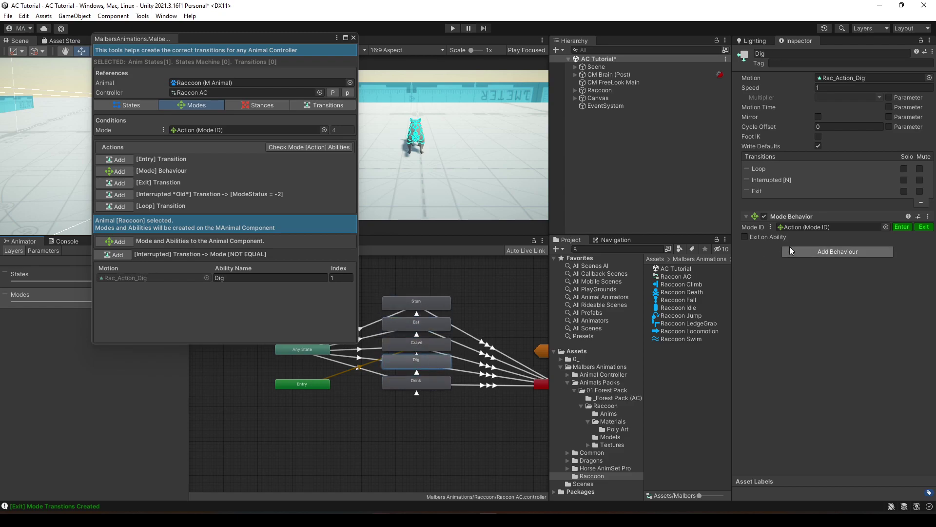
- Examine the abilities and indexes of the Action mode in the Raccoon's Animal Controller component
left_click(623, 91)
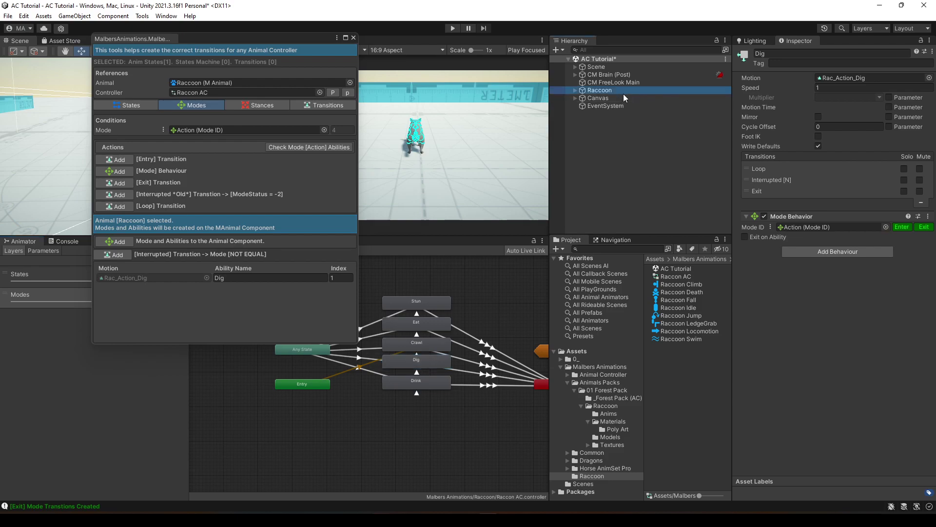
scroll(800, 356, "down", 10)
scroll(806, 371, "down", 4)
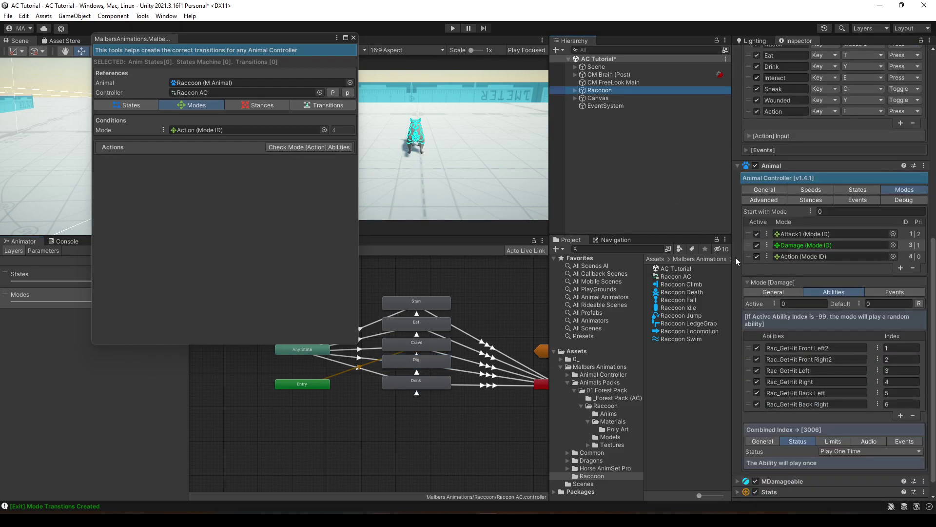
left_click(750, 257)
scroll(824, 288, "down", 1)
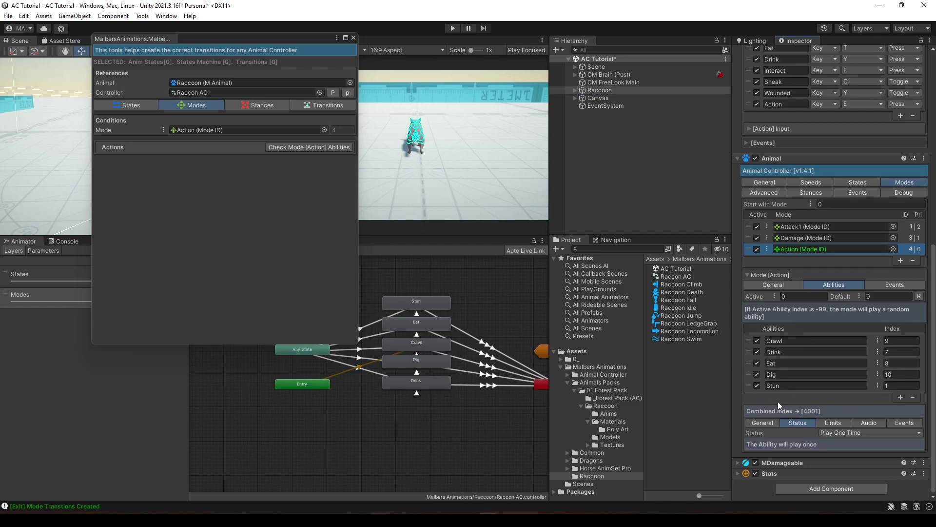
- Close the animator tool and tidy the Action graph by repositioning the Any State, Entry, Exit, Stun and Eat nodes
left_click(353, 38)
middle_click_drag(518, 405, 481, 394)
left_click_drag(517, 375, 554, 335)
left_click_drag(284, 338, 271, 315)
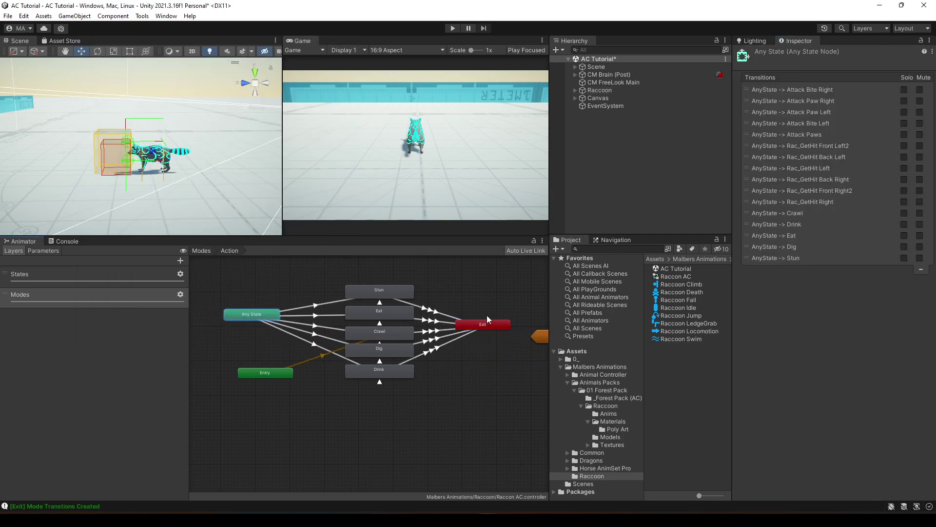
left_click_drag(484, 322, 491, 325)
left_click_drag(390, 293, 391, 280)
left_click_drag(383, 314, 383, 302)
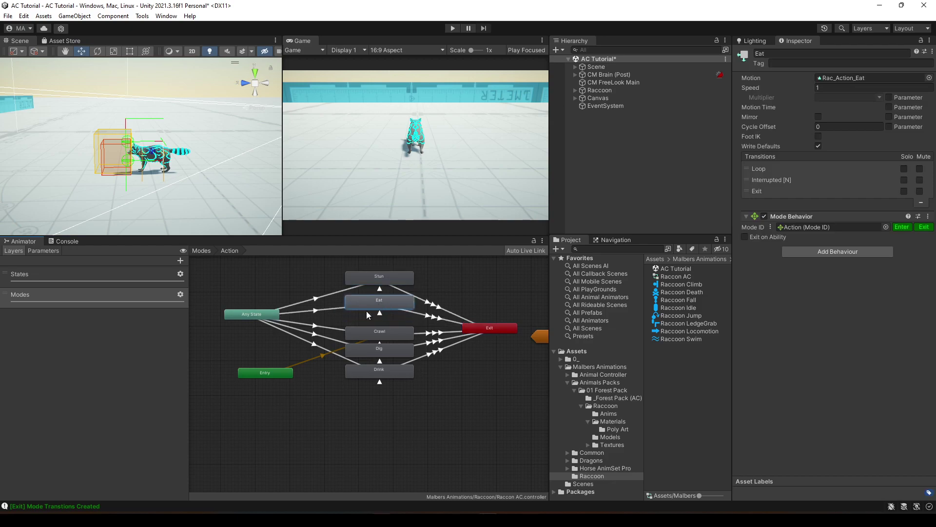
left_click_drag(263, 369, 261, 273)
- Preview the Eat state's Loop transition and examine its ModeStatus condition
left_click(380, 325)
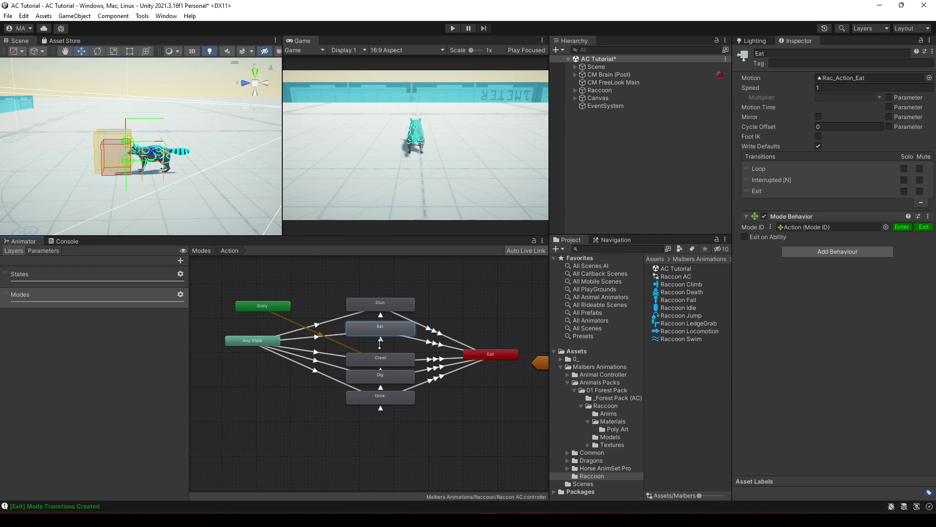
left_click(380, 340)
left_click_drag(785, 345, 738, 268)
left_click(739, 328)
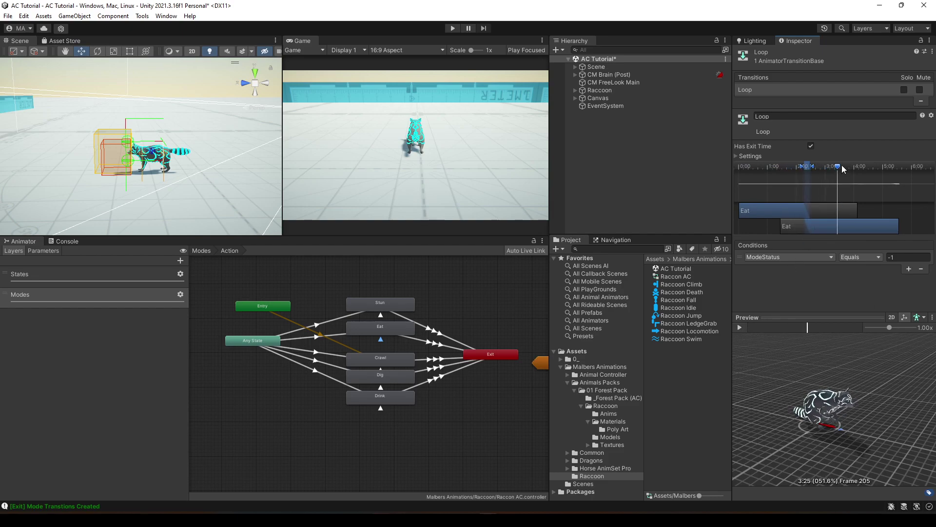
mouse_move(843, 168)
left_mouse_down()
mouse_move(747, 169)
mouse_move(827, 172)
left_mouse_up()
left_click(644, 189)
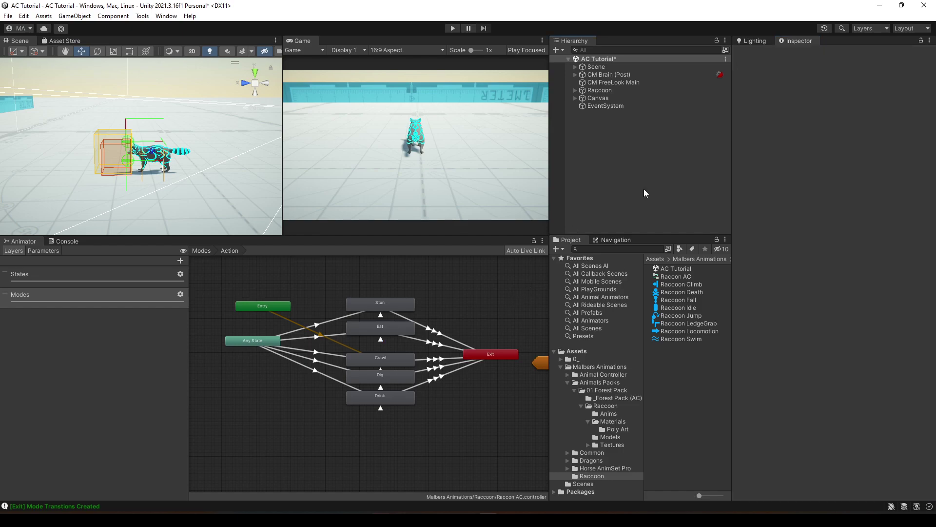
- Create an Action input in the Raccoon's Malbers Input component from its built-in input presets
left_click(598, 90)
scroll(807, 340, "down", 10)
scroll(807, 341, "down", 3)
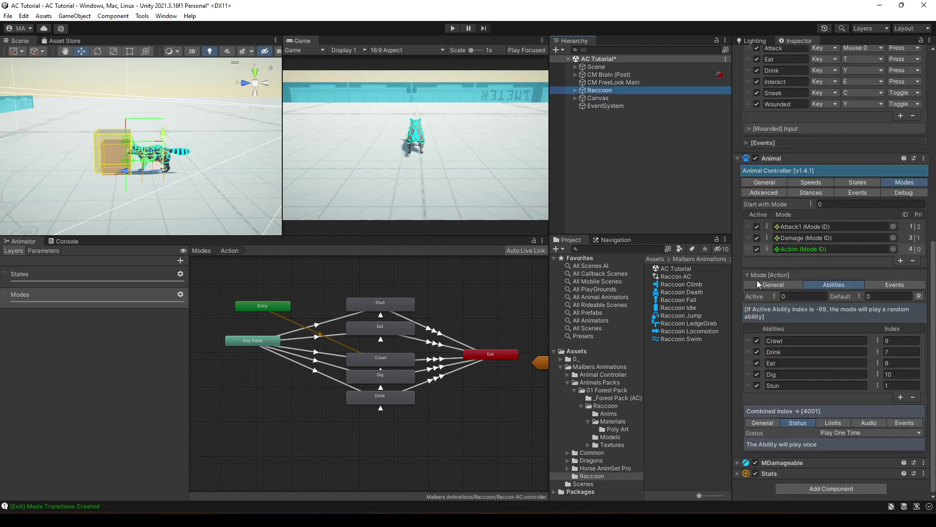
scroll(776, 334, "up", 7)
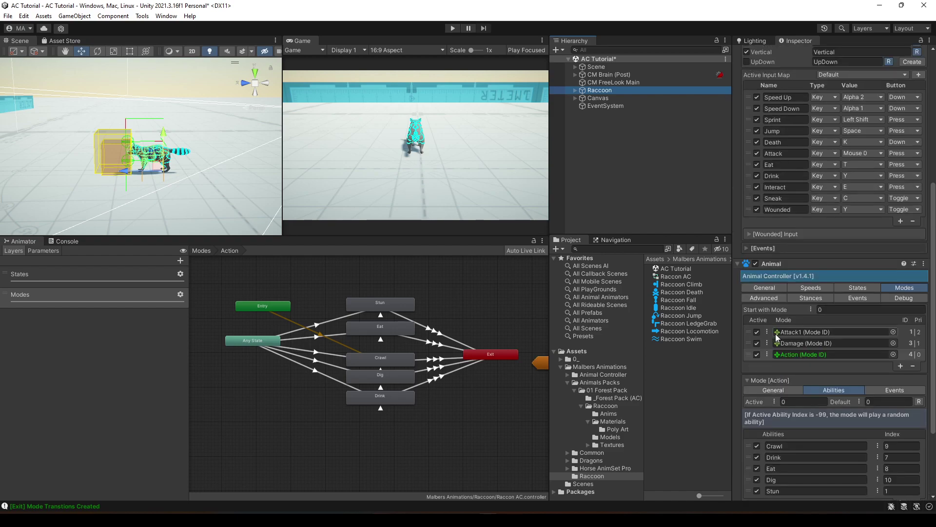
right_click(800, 74)
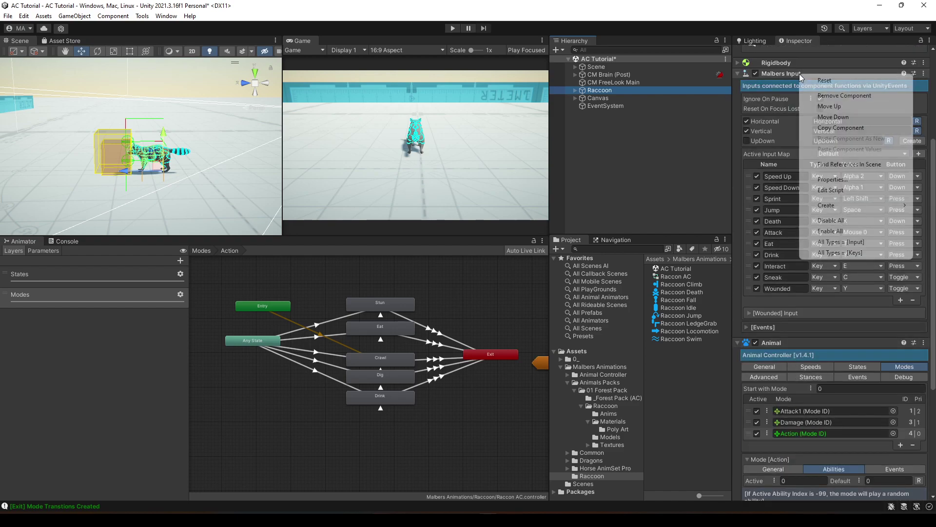
mouse_move(832, 211)
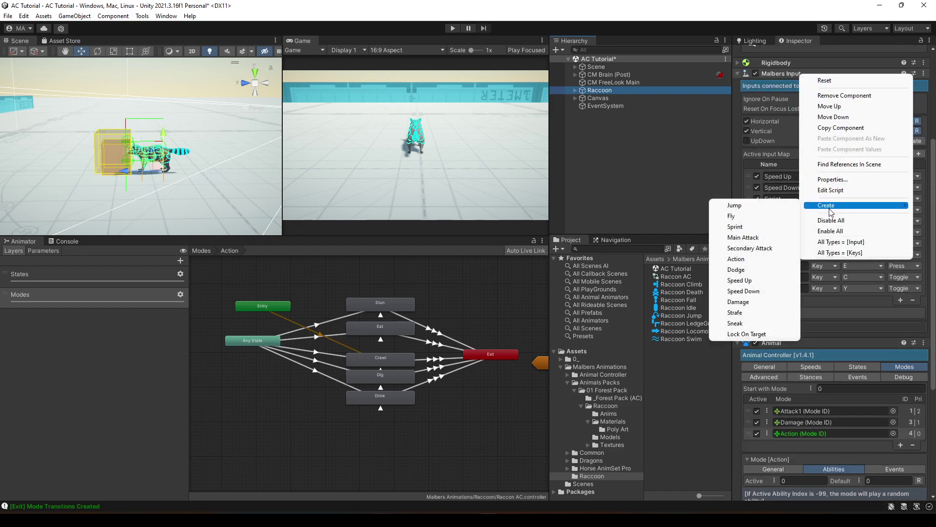
right_click(773, 74)
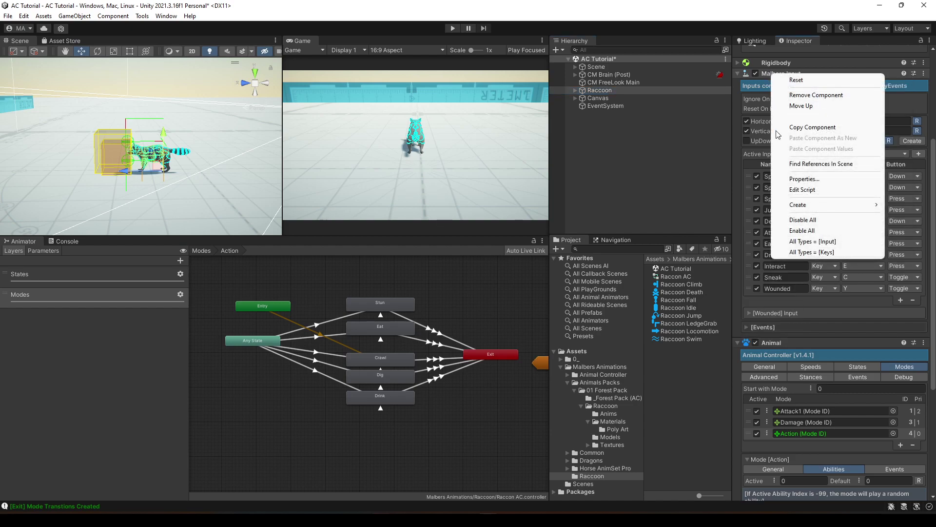
mouse_move(797, 207)
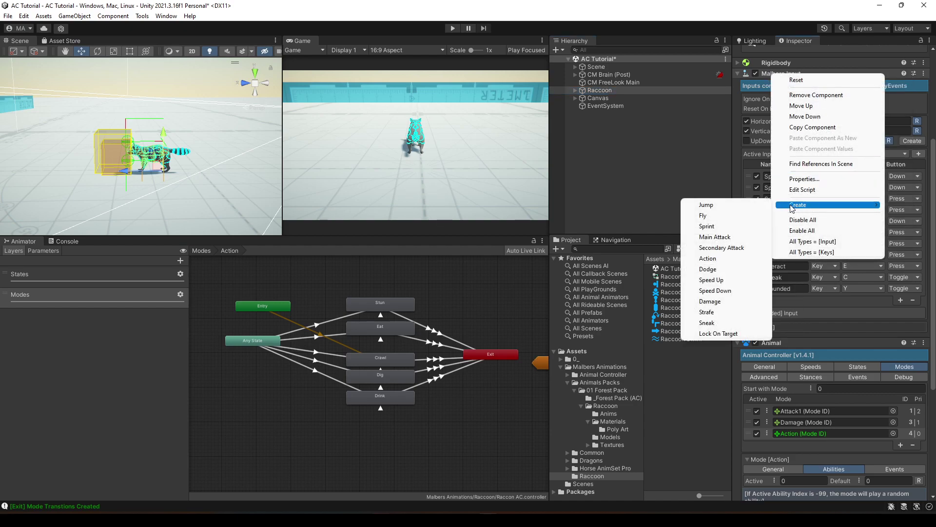
left_click(709, 258)
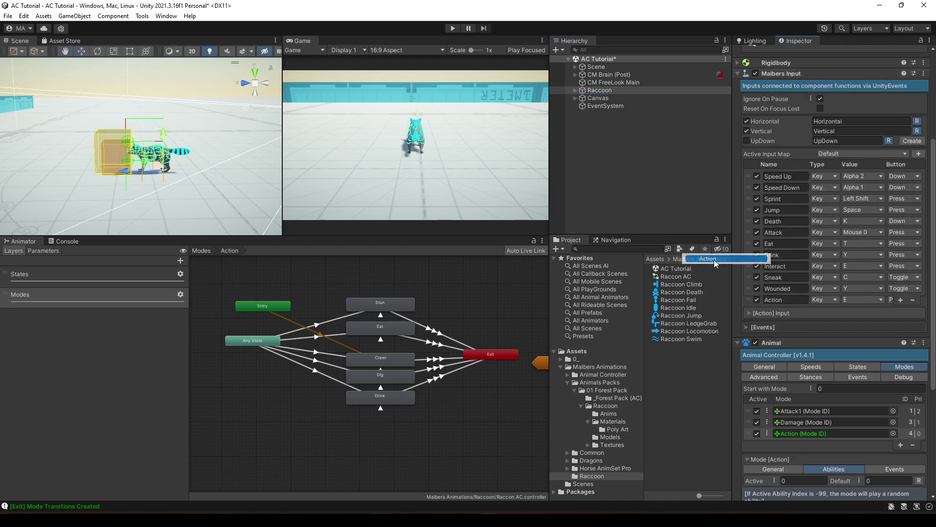
- Check that the Action mode's Input setting matches the name of the Action input
left_click(789, 302)
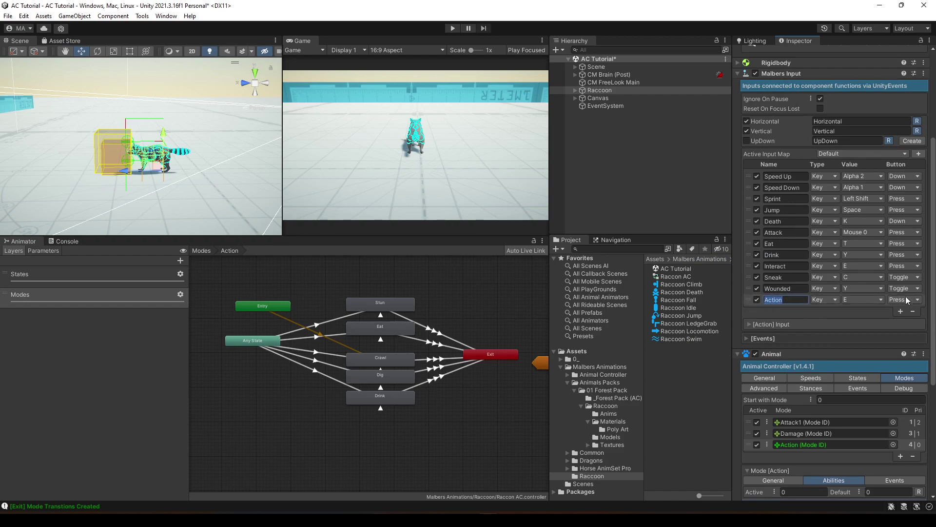
scroll(800, 382, "down", 8)
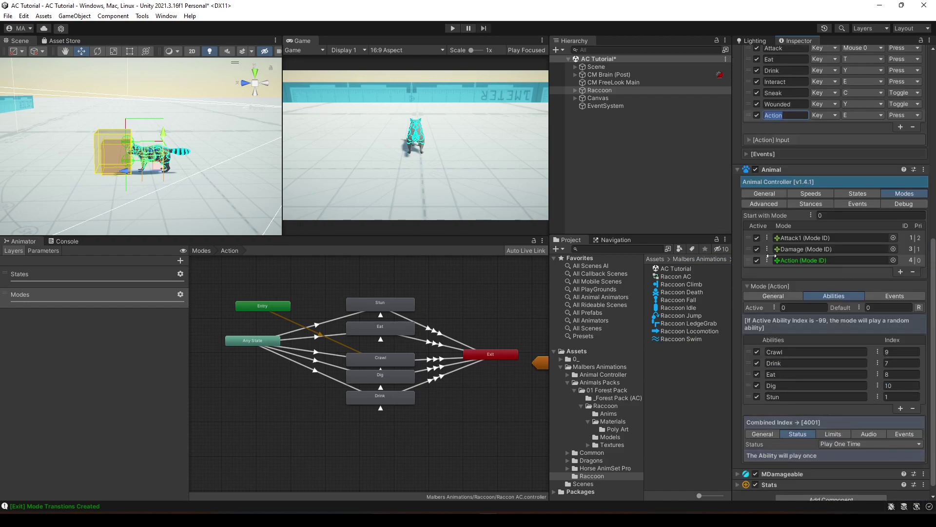
left_click(759, 296)
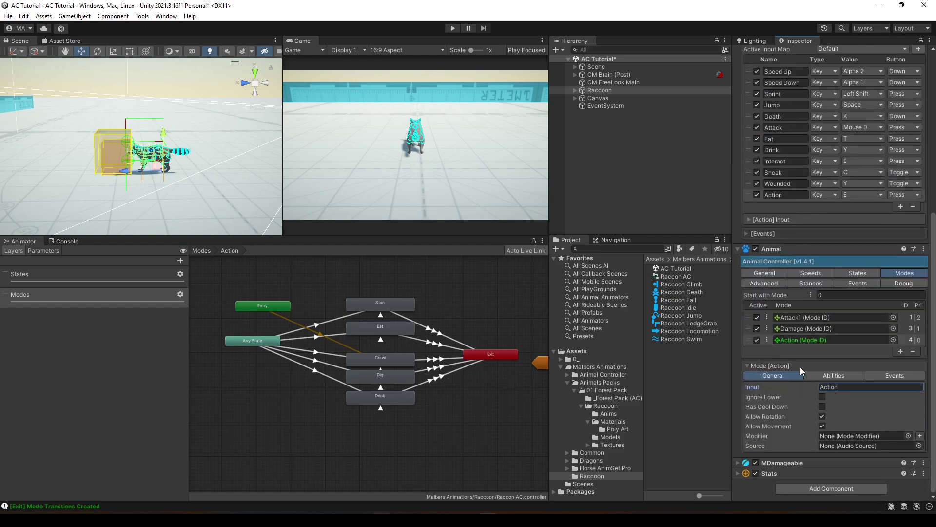
- Set the index of the Eat ability in the Action mode to 2
left_click(827, 376)
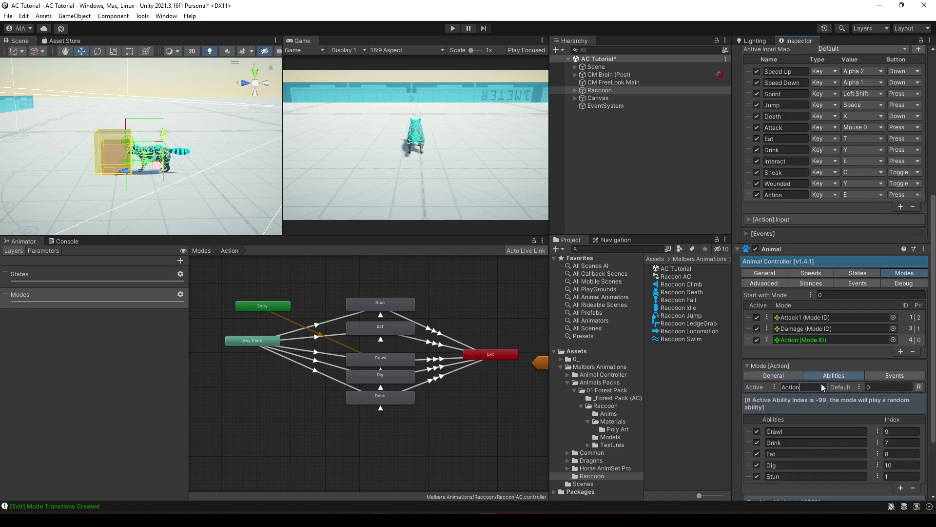
scroll(800, 422, "down", 4)
left_click(892, 363)
type("2")
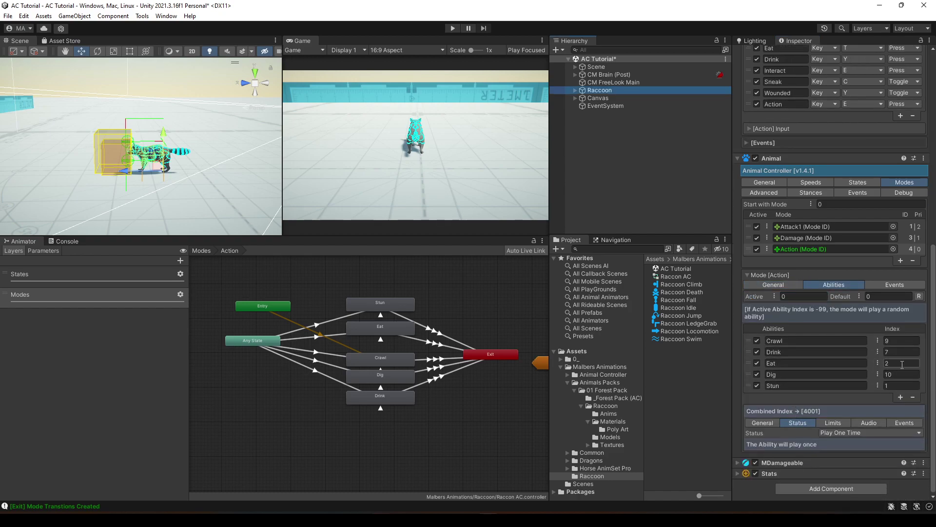
key("Return")
left_click(887, 362)
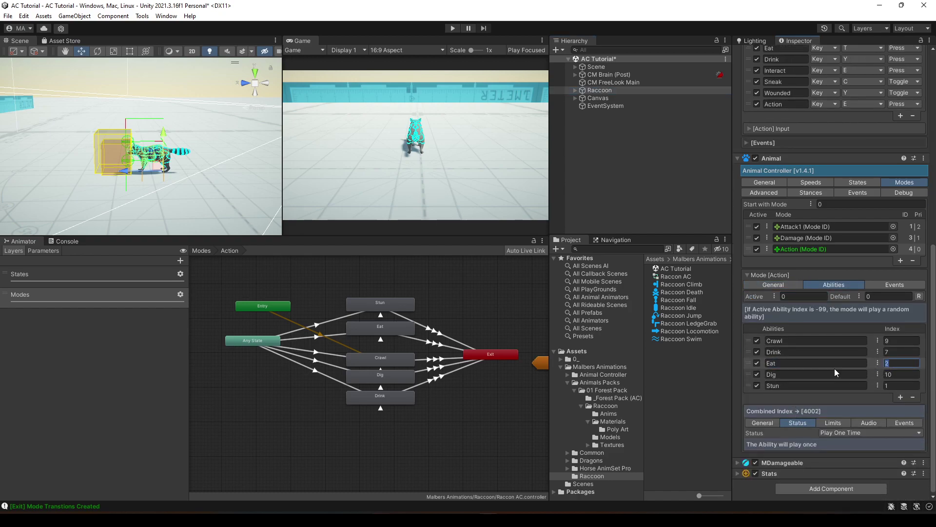
left_click(821, 362)
- Set the Action mode's active ability index to 2 and start Play mode to test it
left_click(804, 297)
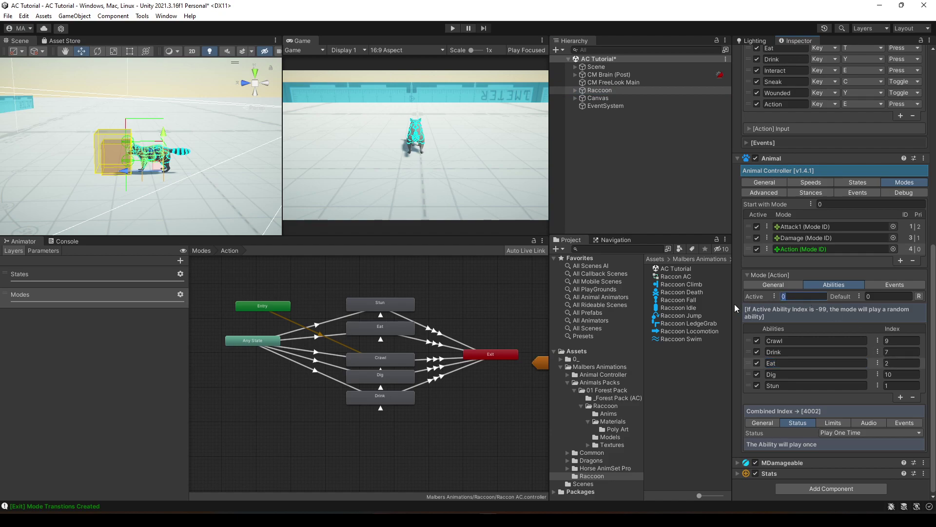
type("2")
left_click(452, 27)
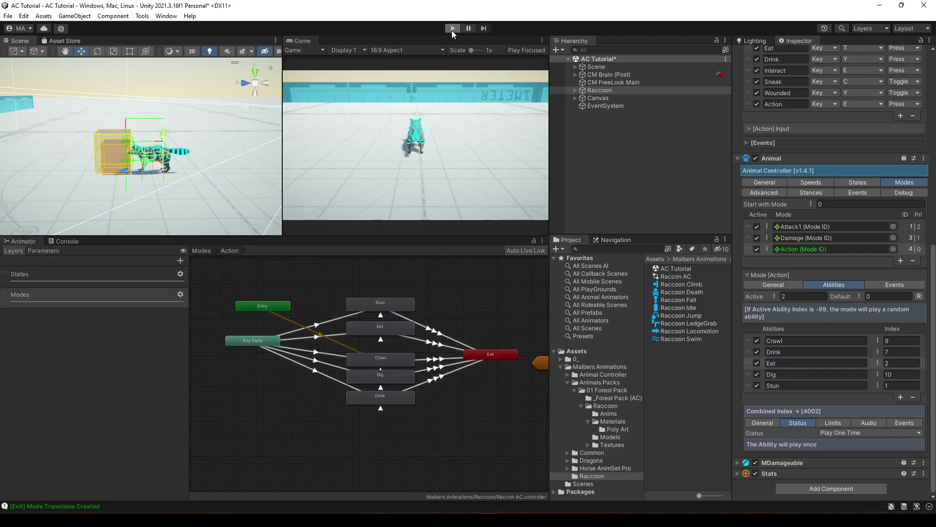
- Test the Eat action in Play mode and examine the Loop transition of the Eat state in the Action sub-state machine
key("e")
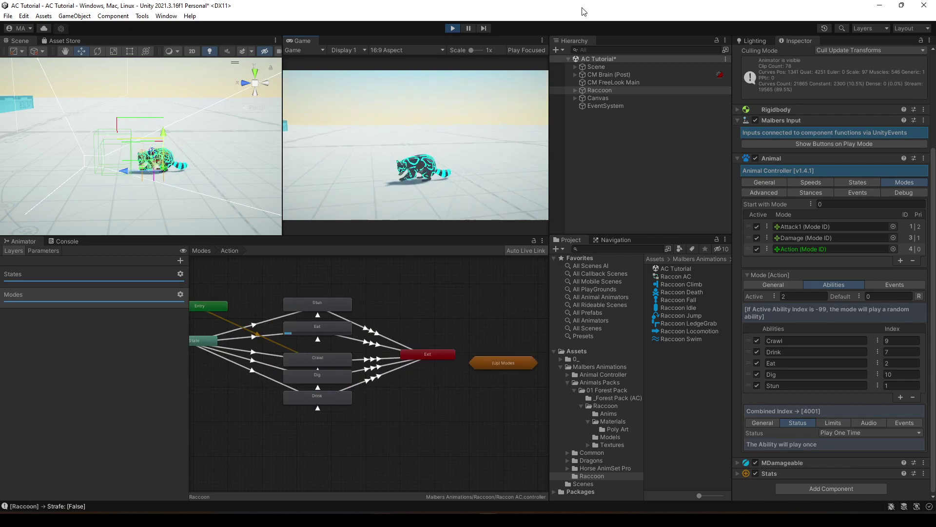
left_click(452, 28)
scroll(859, 443, "down", 10)
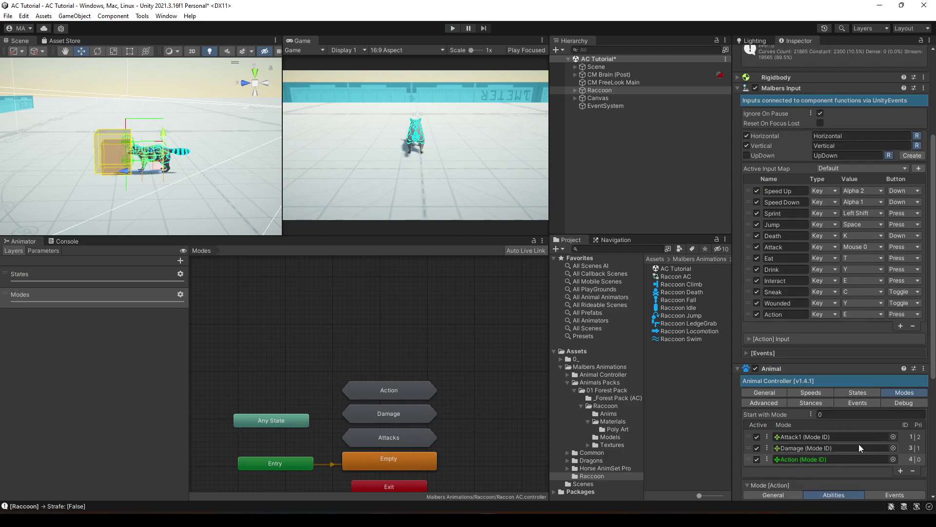
double_click(385, 388)
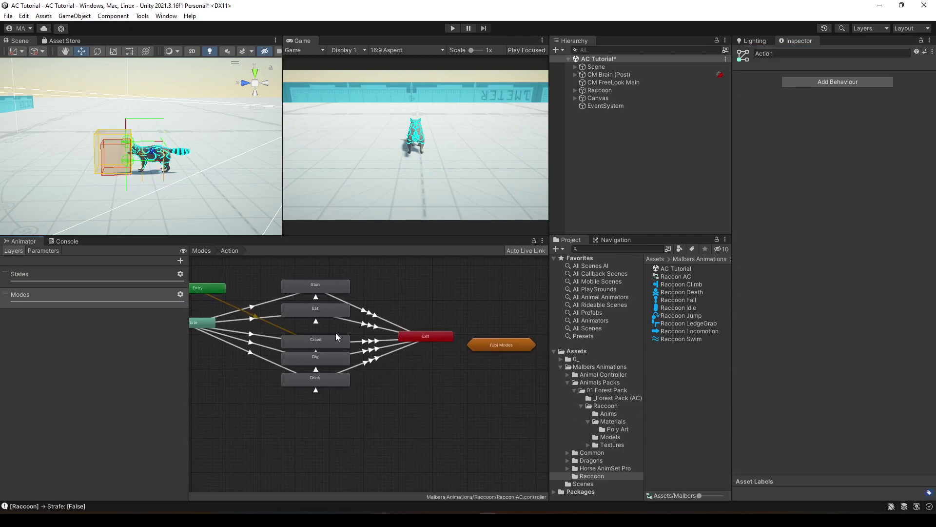
left_click(316, 322)
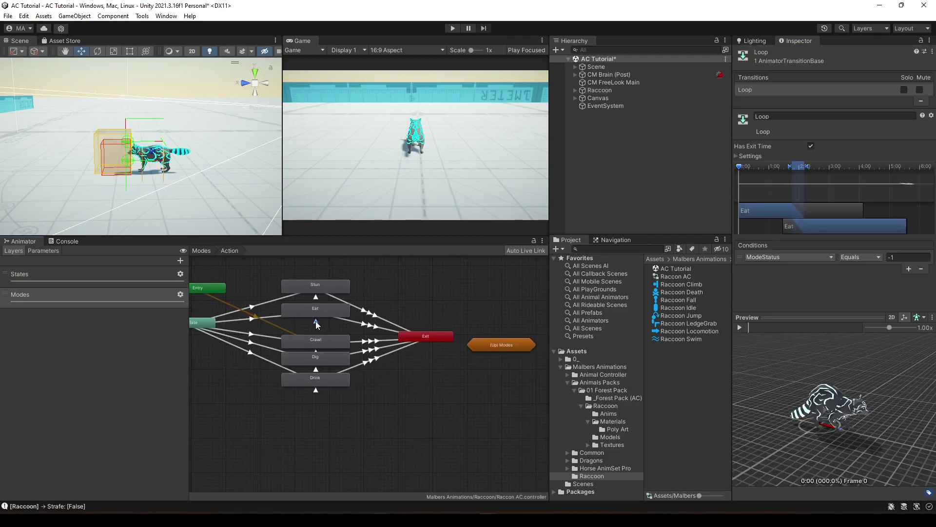
- Set the Status of the Raccoon's Eat ability to Charged or Hold Input Down and test it in Play mode
left_click(603, 91)
scroll(821, 395, "down", 15)
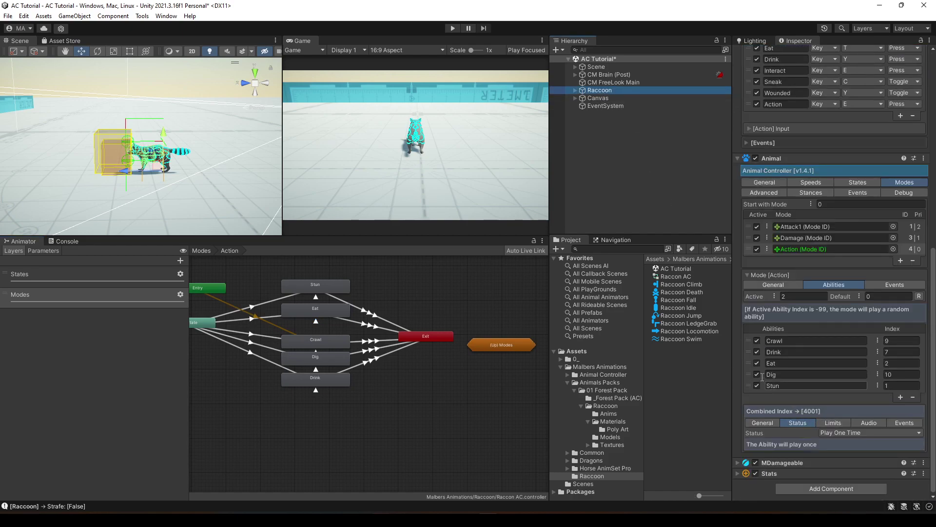
left_click(749, 363)
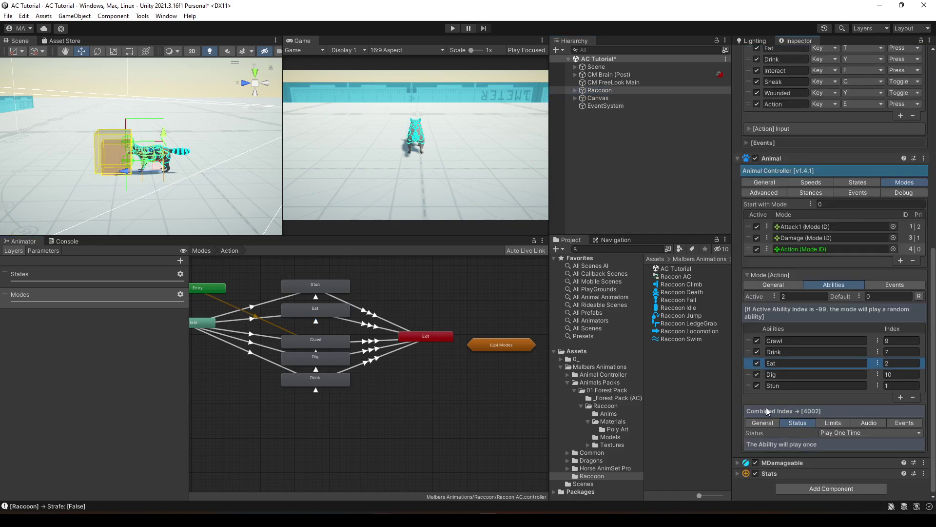
left_click(815, 434)
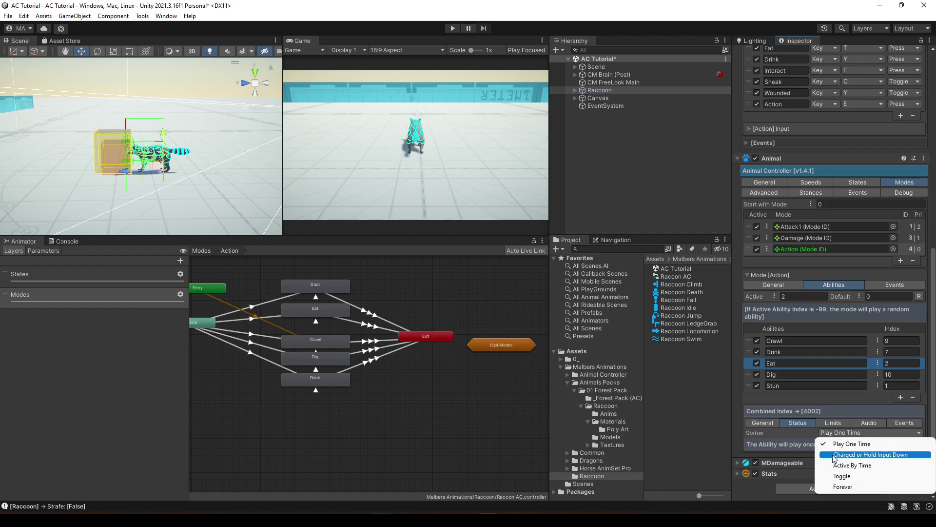
left_click(833, 455)
scroll(834, 457, "down", 3)
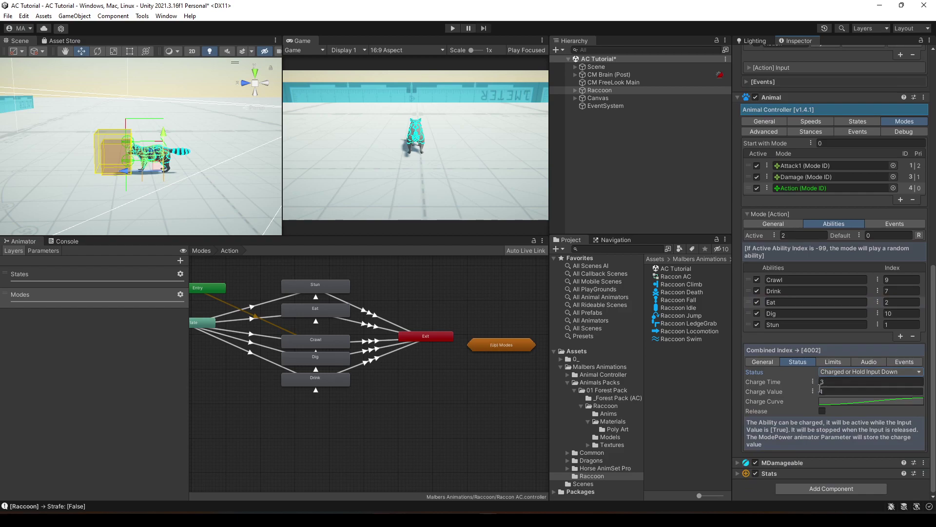
left_click(452, 28)
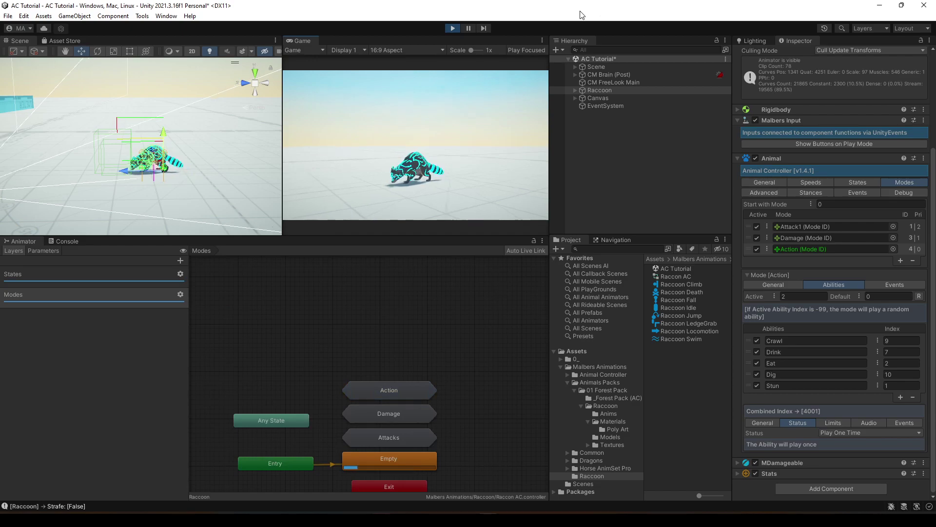
- Set the Status of the Stun ability in the Action mode to Active By Time and test the action in Play mode
scroll(847, 464, "down", 8)
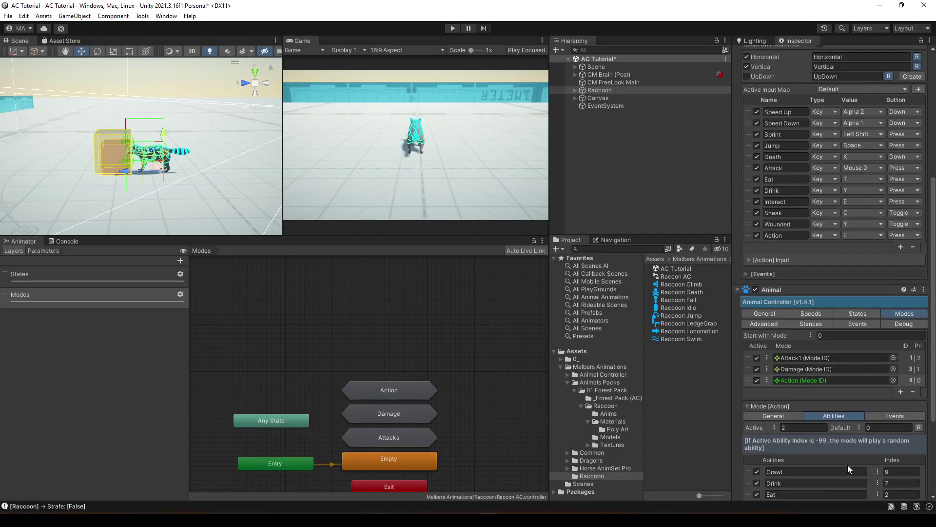
left_click(840, 433)
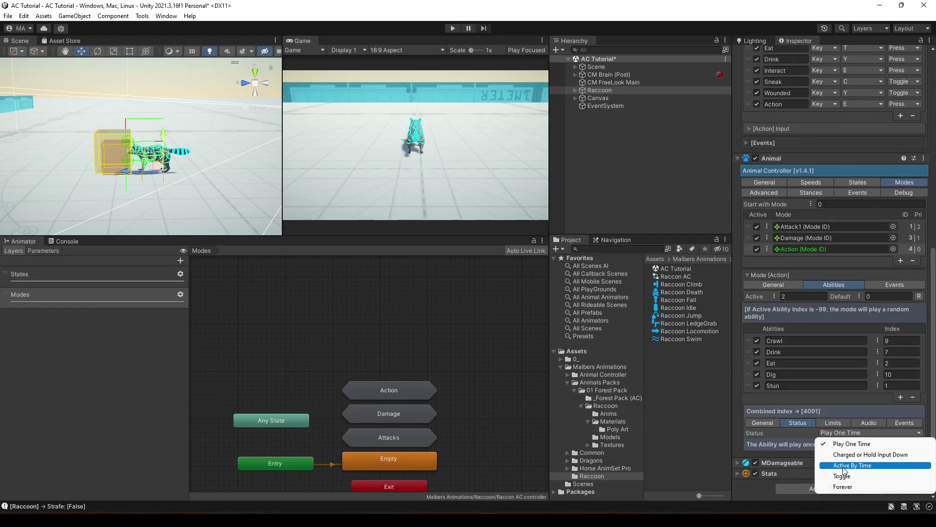
left_click(845, 462)
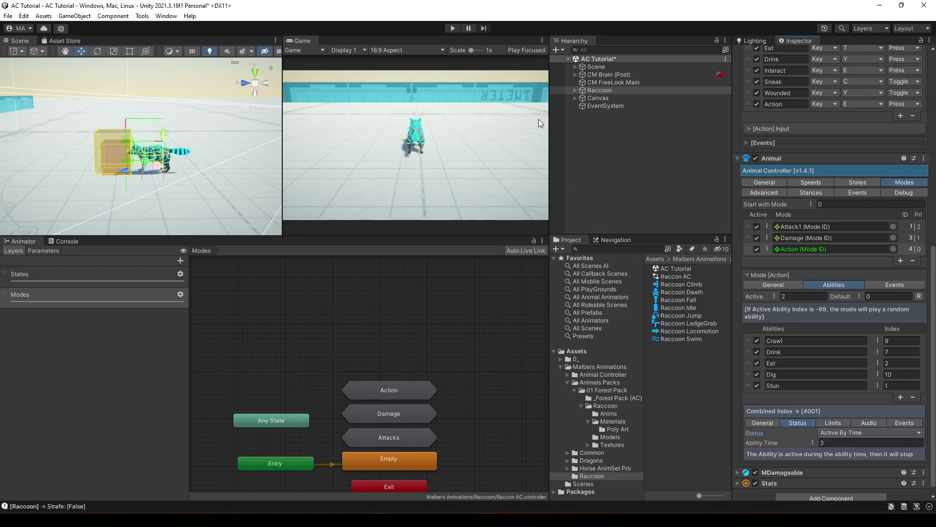
left_click(452, 29)
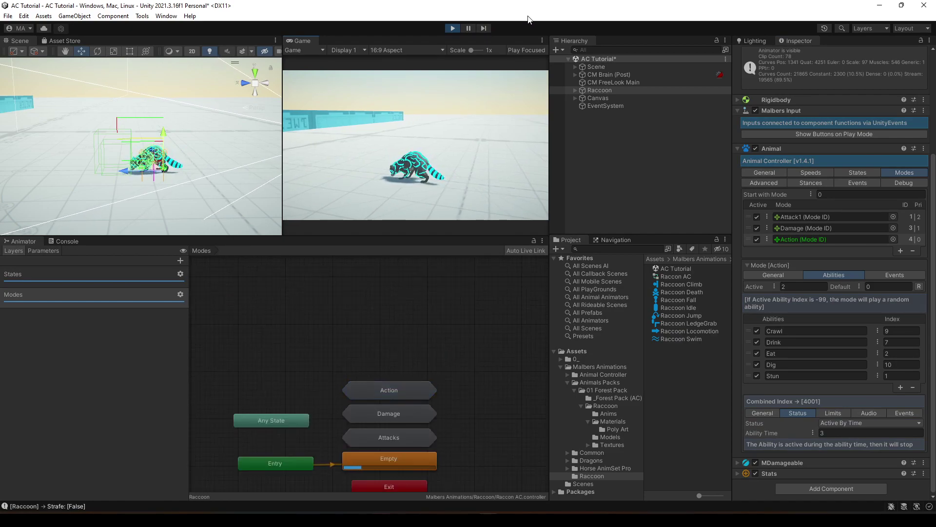
left_click(452, 29)
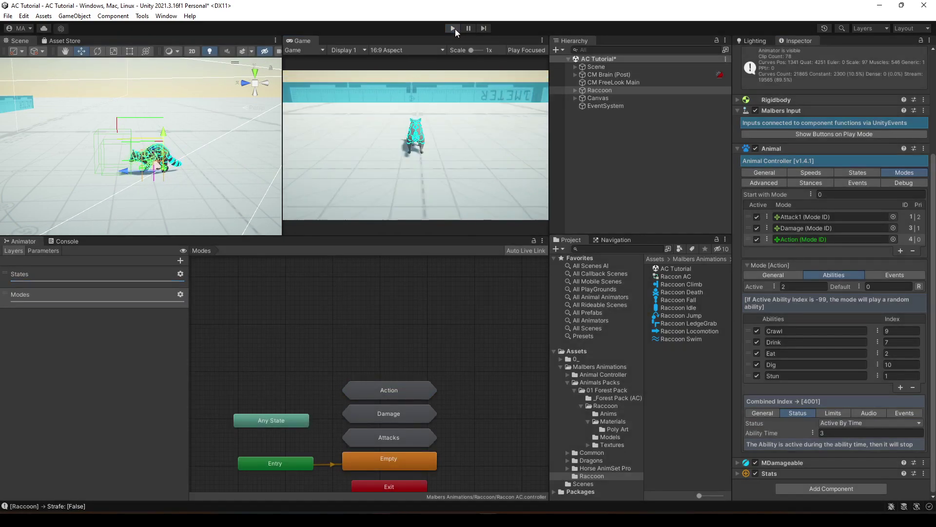
- Set the Status of the Eat ability to Active By Time and run a Play mode test of it
scroll(797, 443, "down", 5)
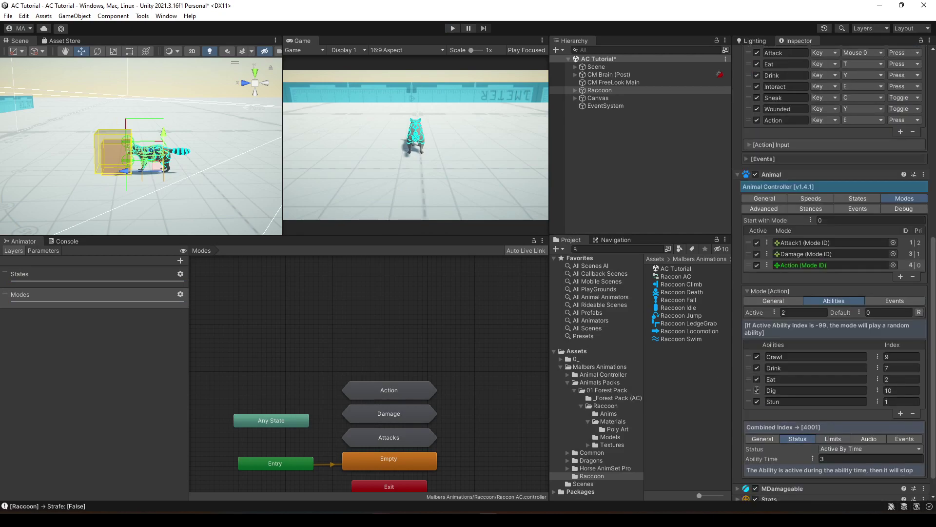
left_click(749, 381)
scroll(804, 433, "down", 1)
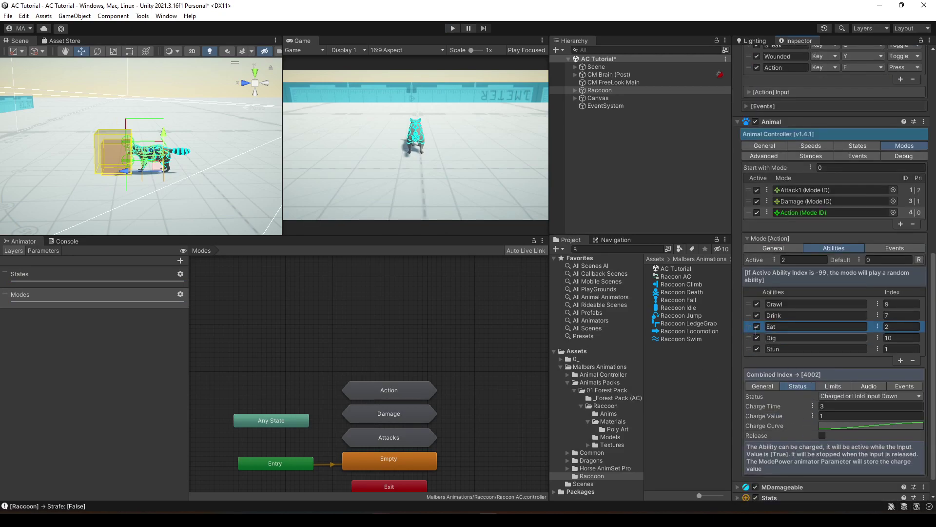
left_click(749, 317)
scroll(750, 326, "up", 1)
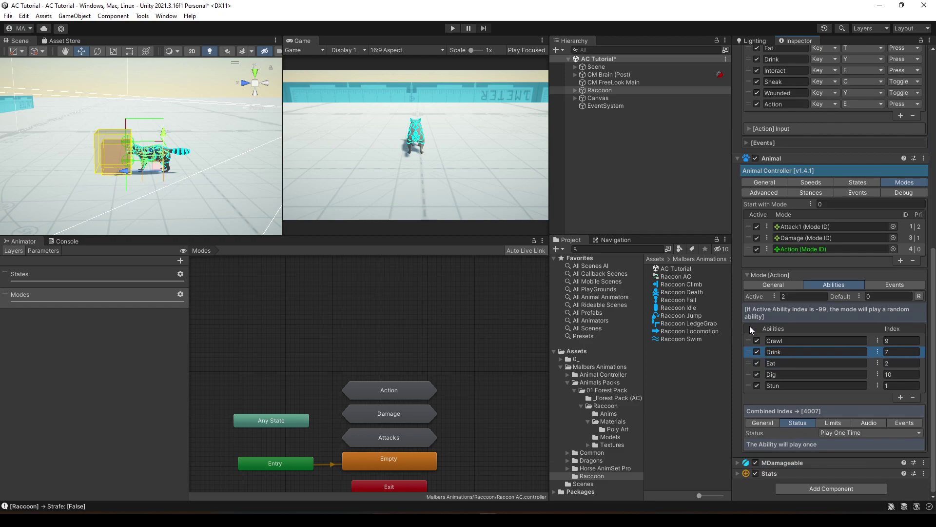
left_click(748, 365)
scroll(780, 376, "down", 1)
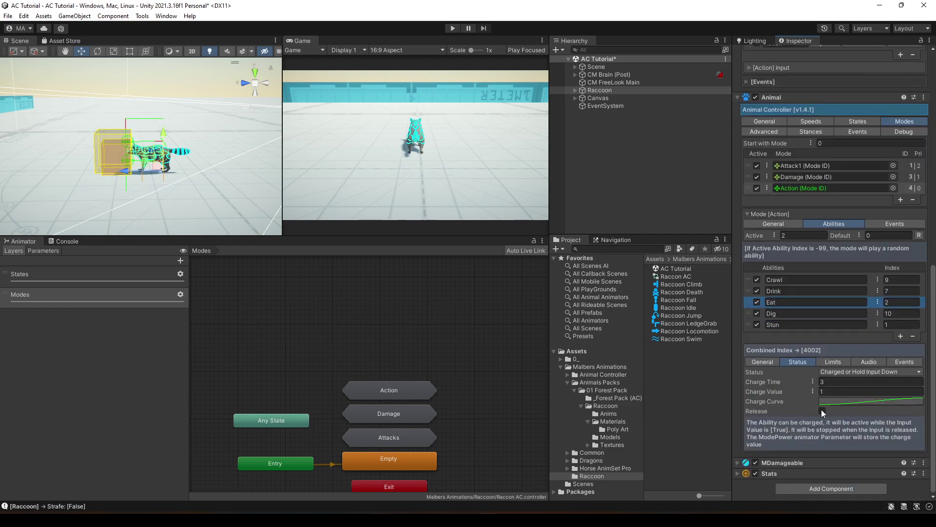
left_click(841, 374)
left_click(840, 404)
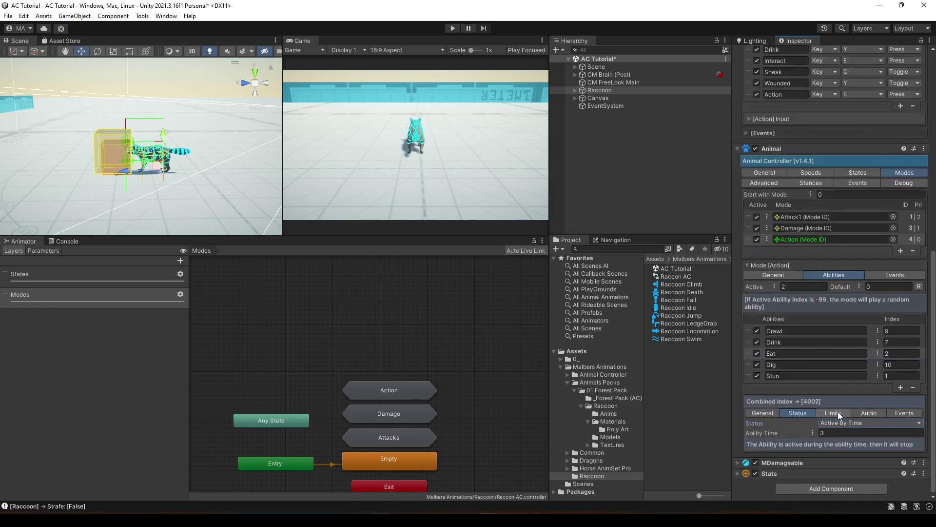
left_click(452, 28)
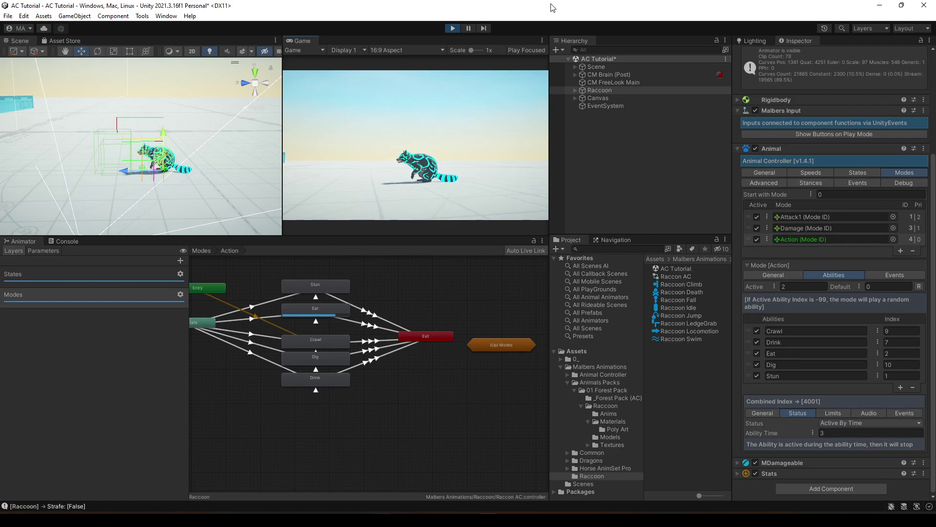
left_click(451, 29)
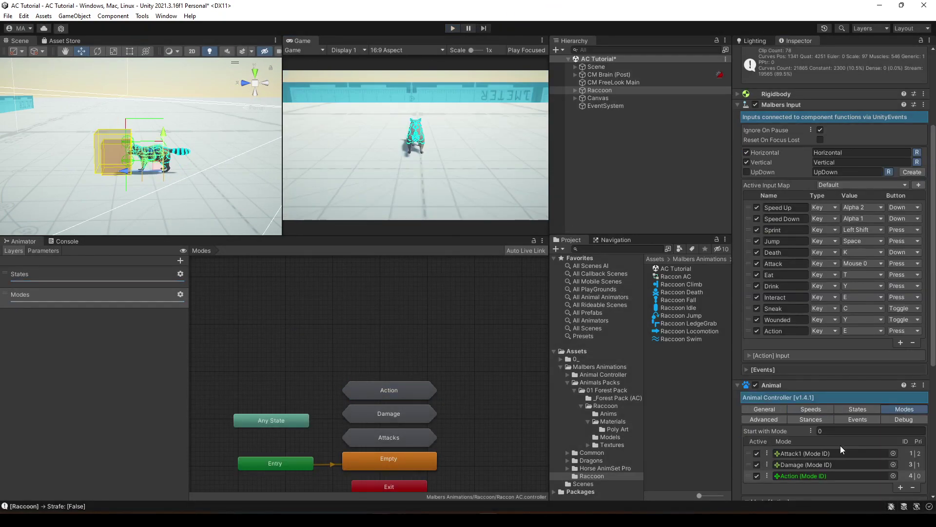
- Set the Status of the Eat ability to Toggle and test it in Play mode
scroll(841, 446, "down", 5)
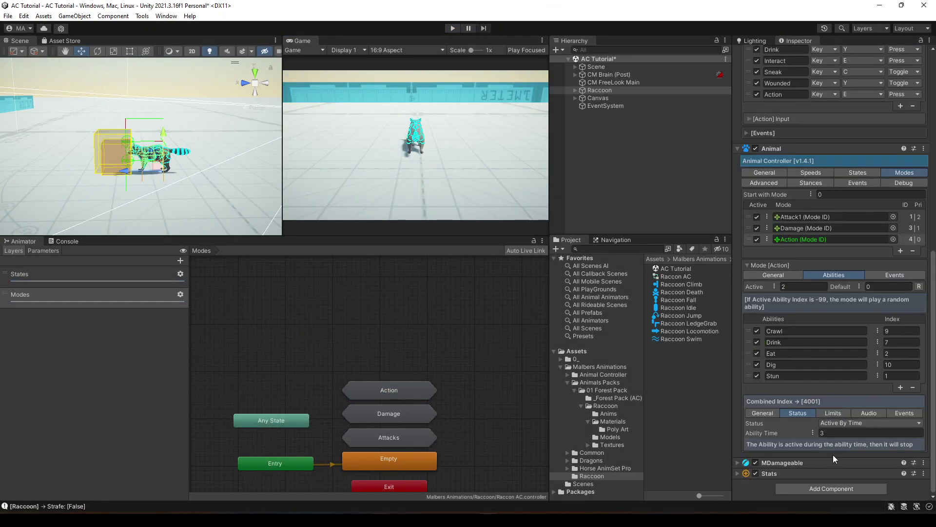
left_click(748, 353)
left_click(871, 423)
left_click(857, 437)
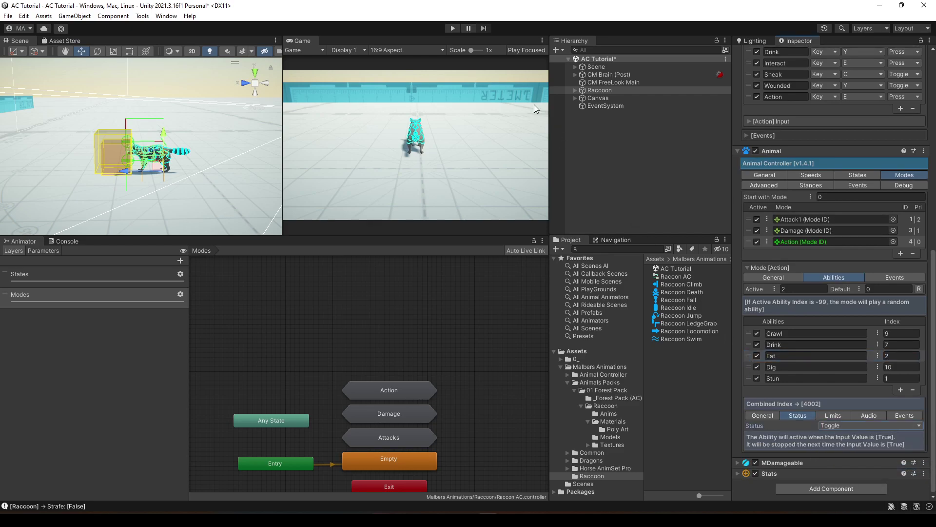
left_click(452, 29)
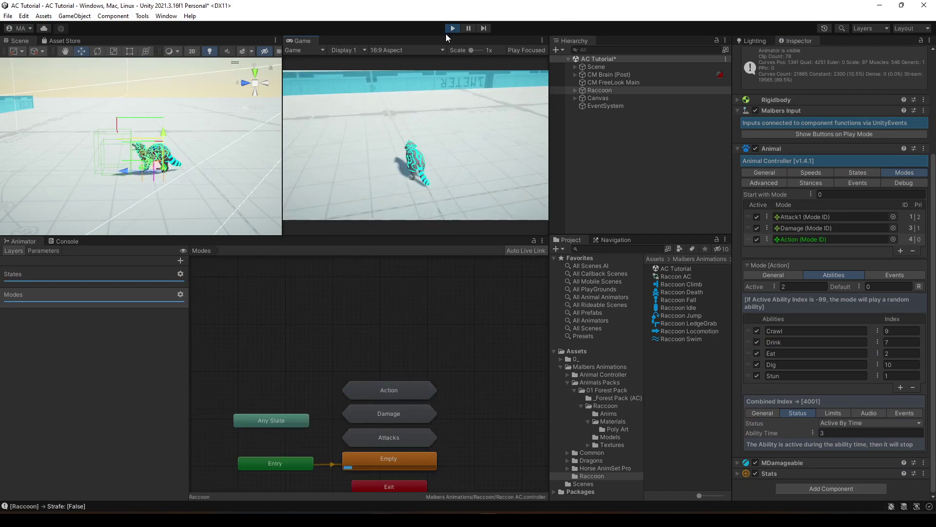
left_click(452, 28)
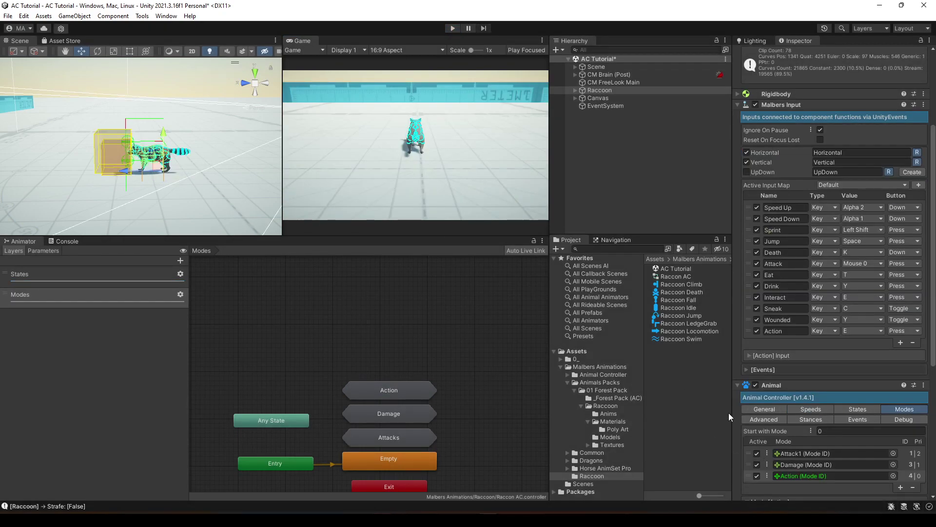
- Review the index values of the Crawl, Drink, Eat, Dig and Stun abilities in the Action mode
scroll(800, 412, "down", 10)
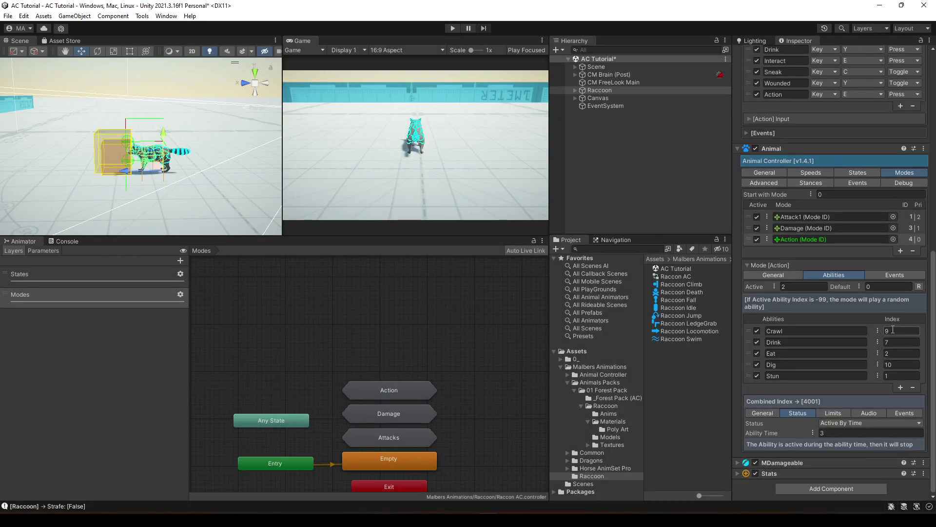
left_click(888, 332)
left_click(892, 351)
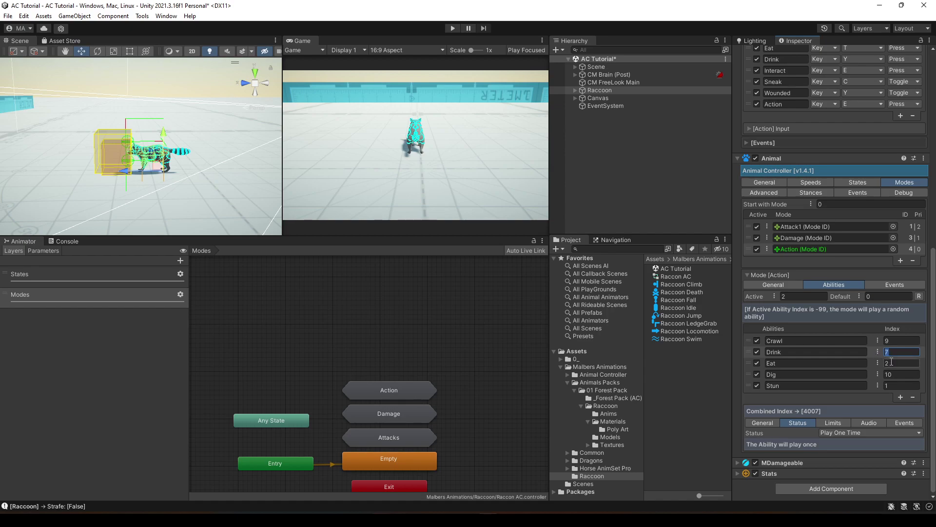
left_click(888, 363)
left_click(888, 374)
left_click(888, 385)
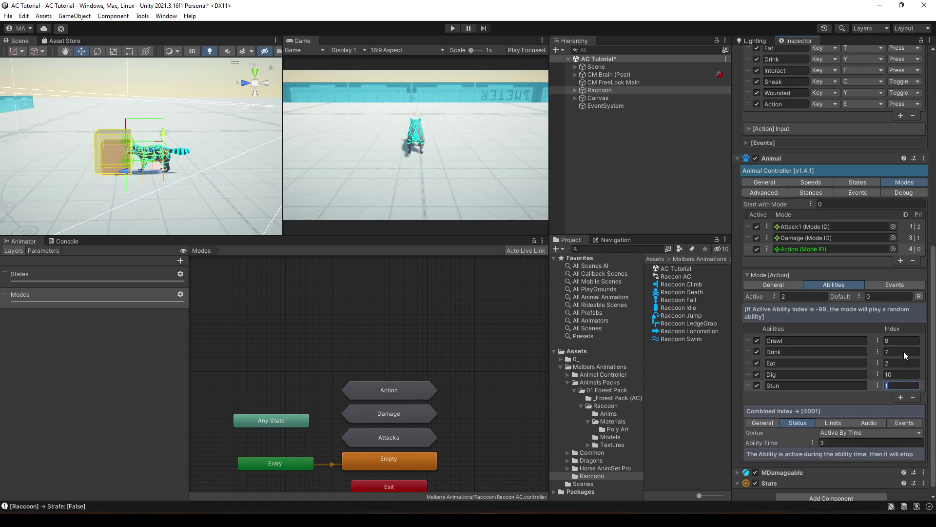
- Search the project assets for "Zone" and place the Zone Eat and Zone Drink prefabs in the scene around the raccoon
left_click(595, 153)
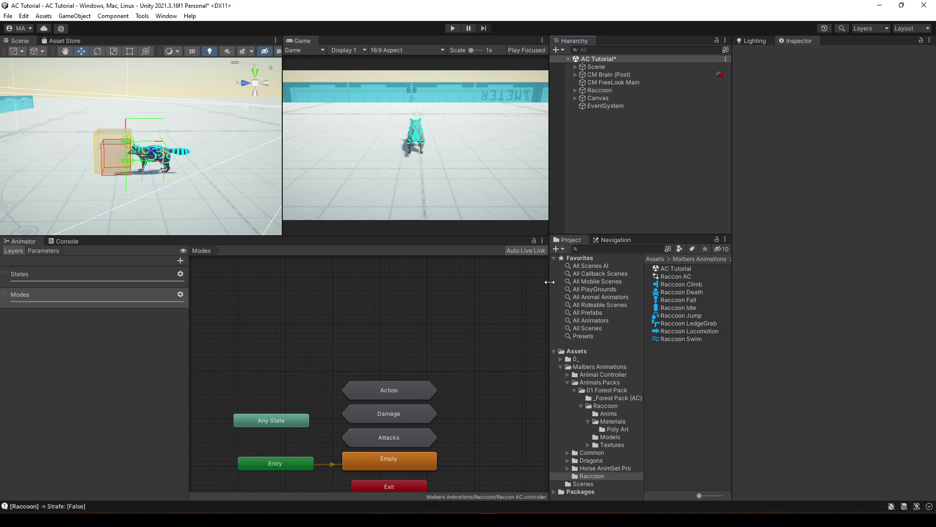
left_click_drag(550, 281, 493, 280)
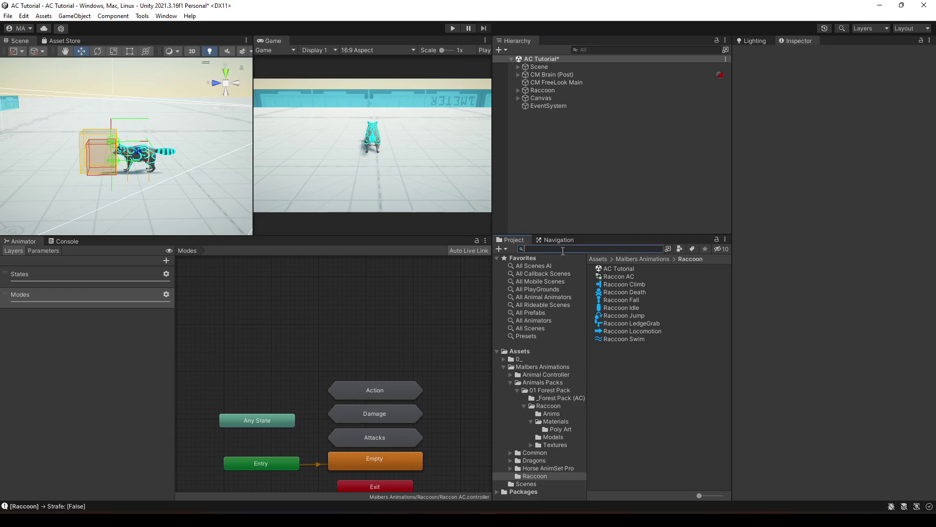
type("Zone")
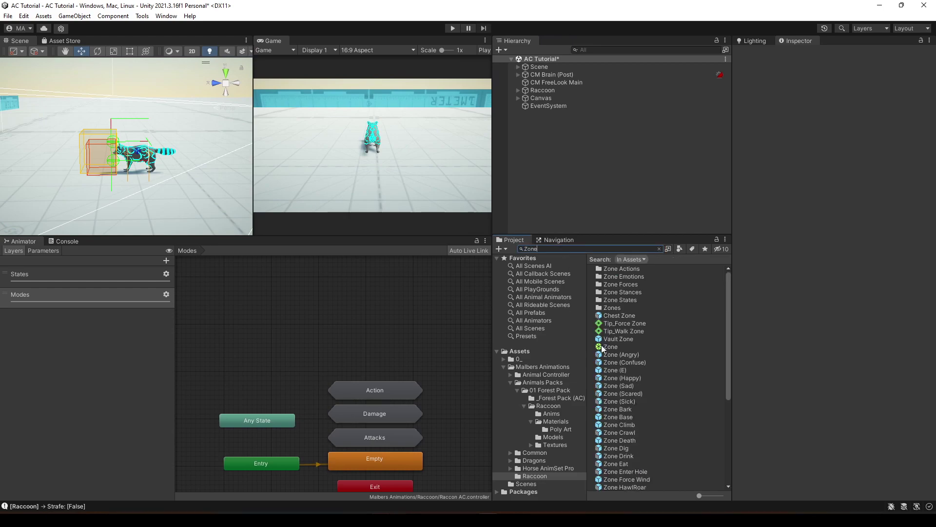
left_click_drag(628, 467, 193, 139)
scroll(616, 426, "down", 3)
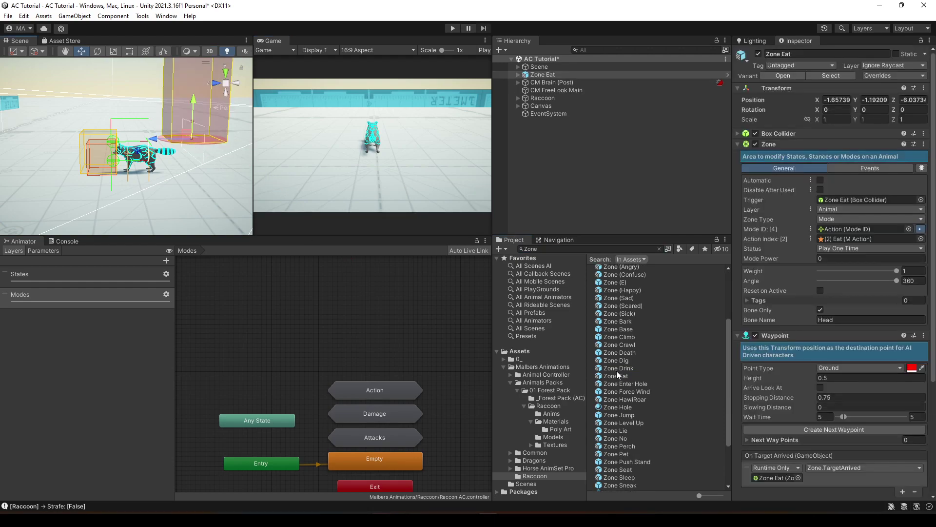
left_click_drag(617, 369, 42, 138)
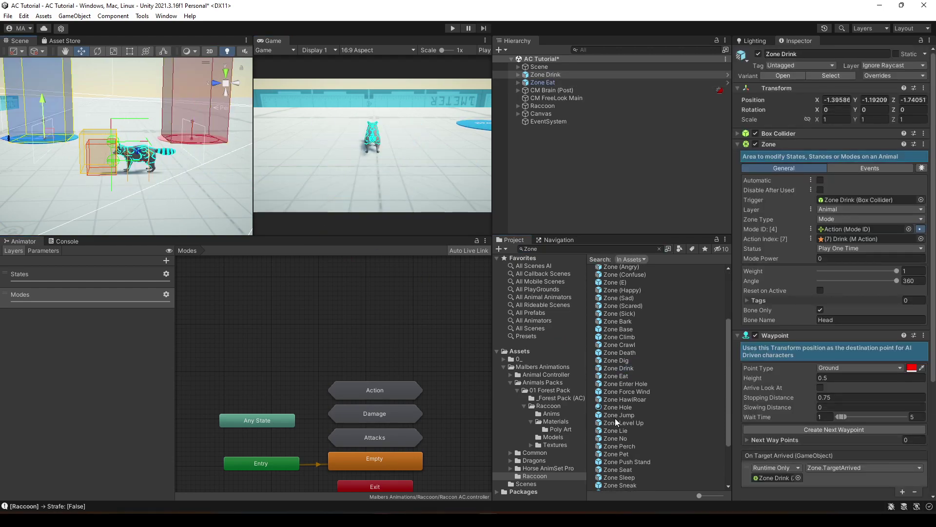
- Place the Zone Dig prefab in the scene near the raccoon and locate the asset assigned as its Action Index
left_click_drag(620, 362, 134, 208)
right_click_drag(134, 207, 107, 200)
left_click_drag(108, 202, 71, 234, "alt")
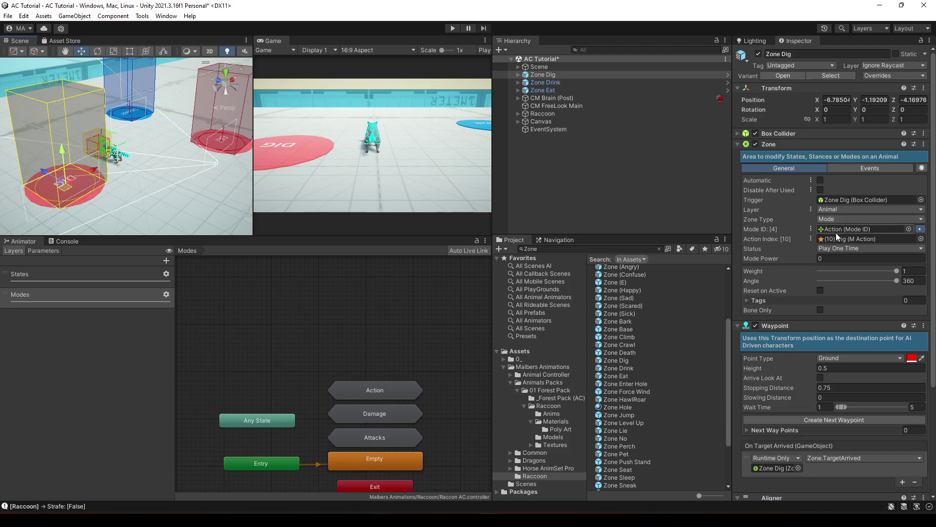
left_click(849, 238)
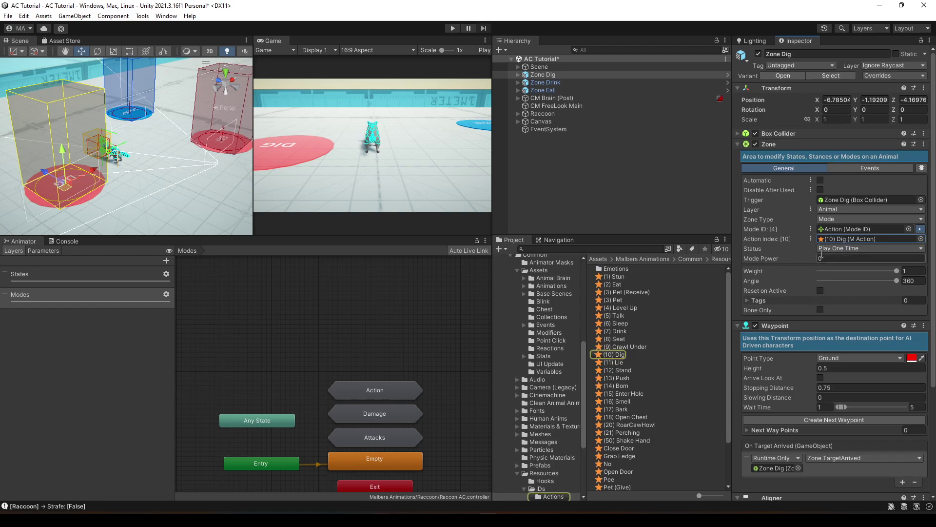
- Review the available Status options in the Zone component of Zone Dig
left_click(846, 248)
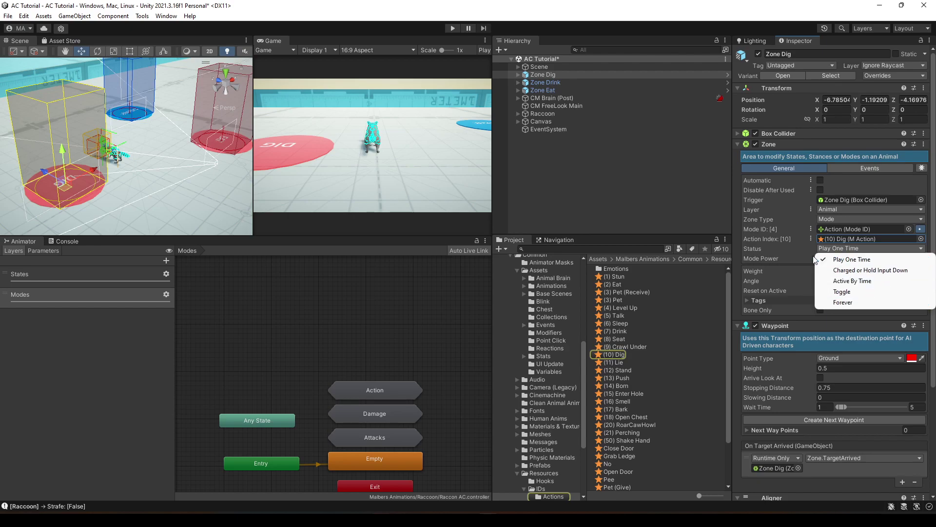
left_click(777, 241)
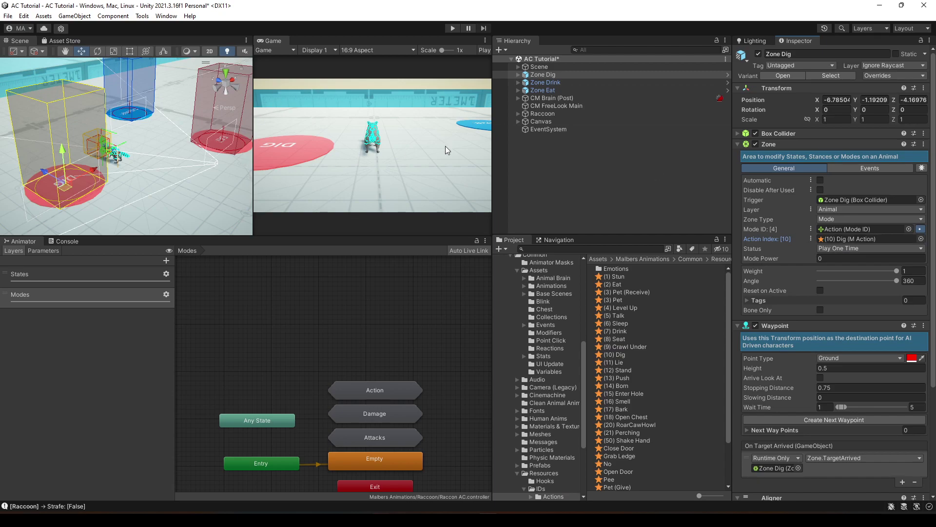
left_click(539, 144)
- Set the Active ability index of the raccoon's Action mode to 0
left_click(546, 113)
scroll(818, 365, "down", 2)
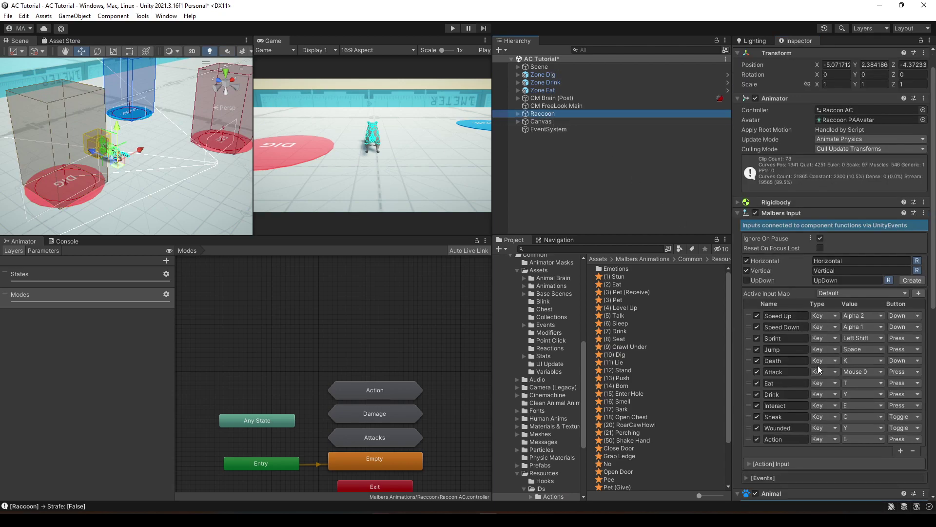
scroll(818, 365, "down", 12)
left_click(809, 286)
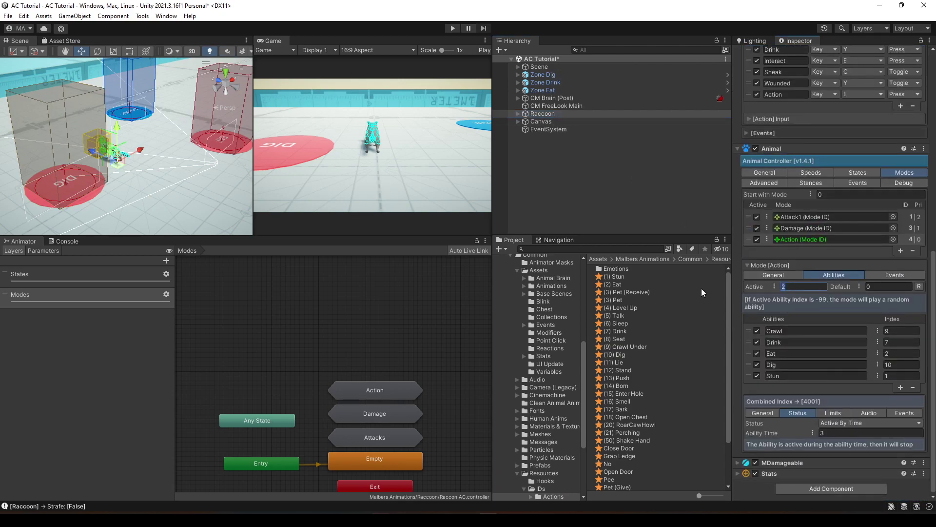
type("0")
- Enter Play mode, walk the raccoon into the Dig zone and trigger the Dig action
left_click(451, 29)
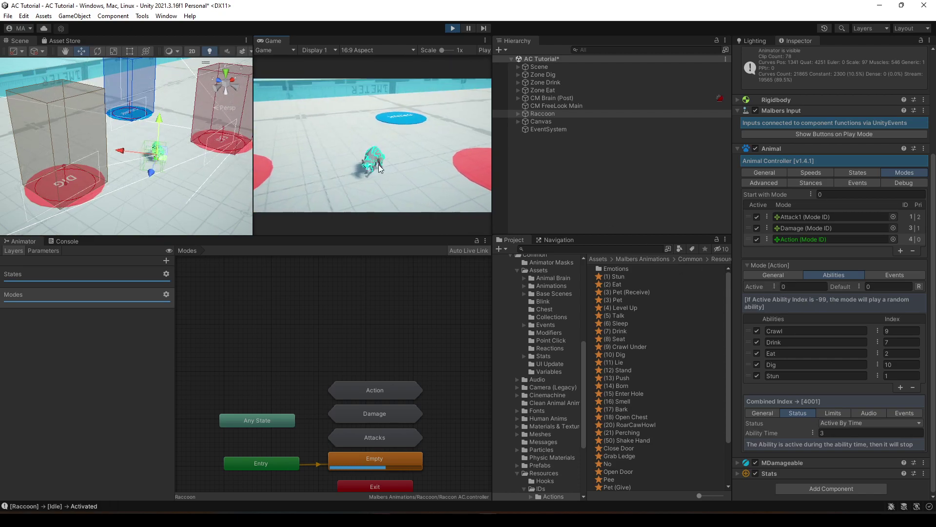
key("a")
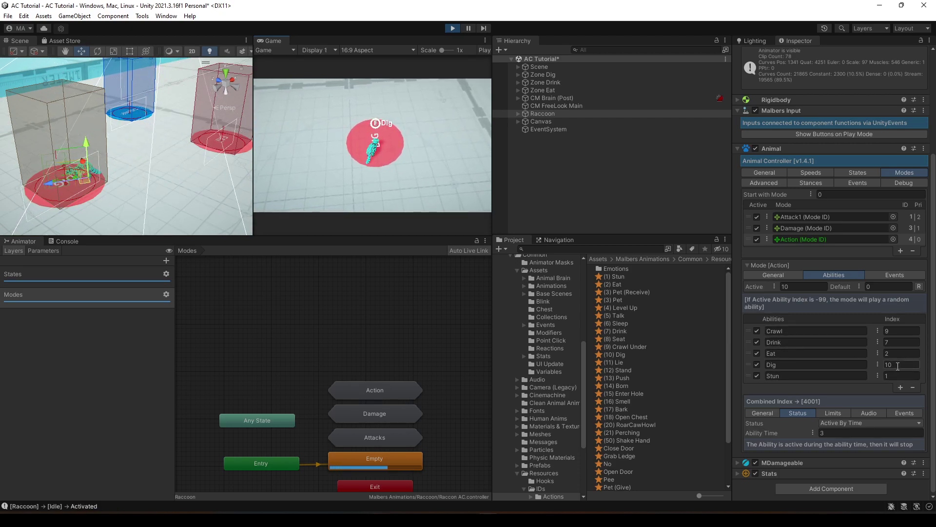
key("e")
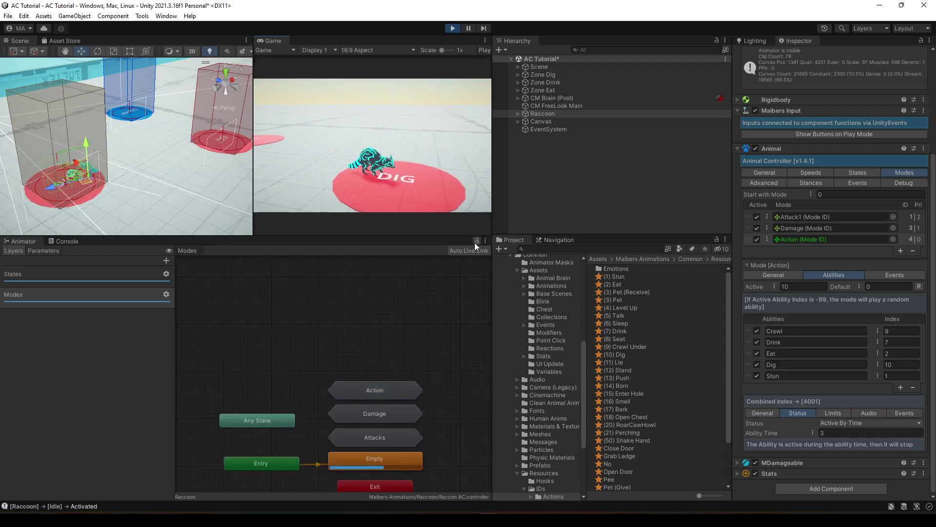
- Walk the raccoon to the Eat zone and the Drink zone and trigger the action in each
key("w")
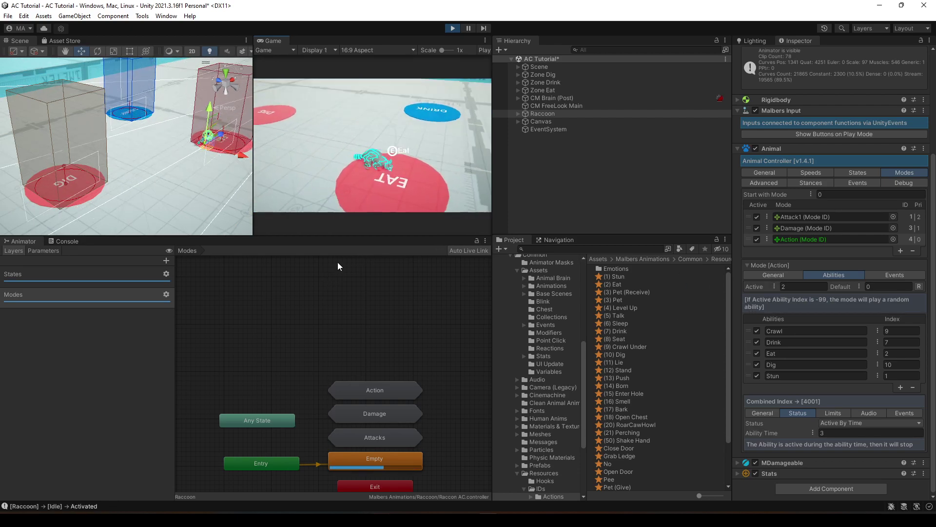
key("e")
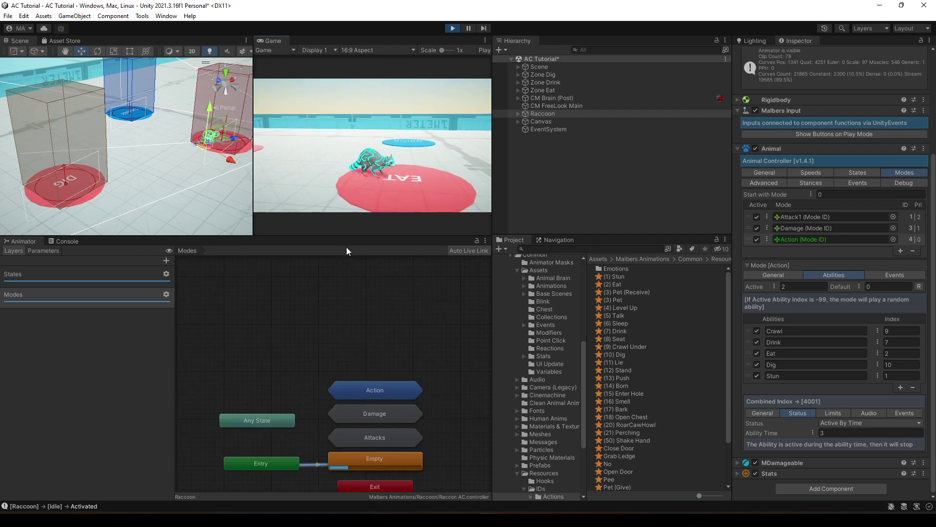
key("w")
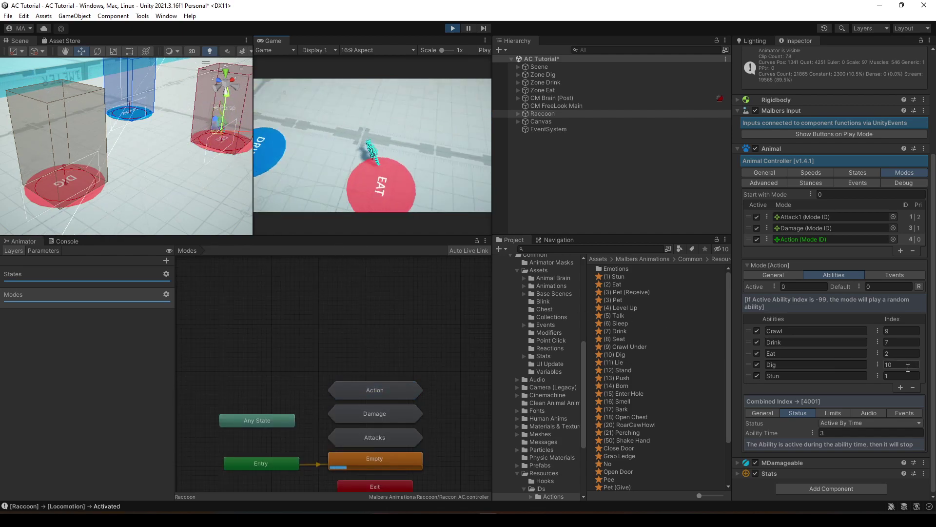
key("w")
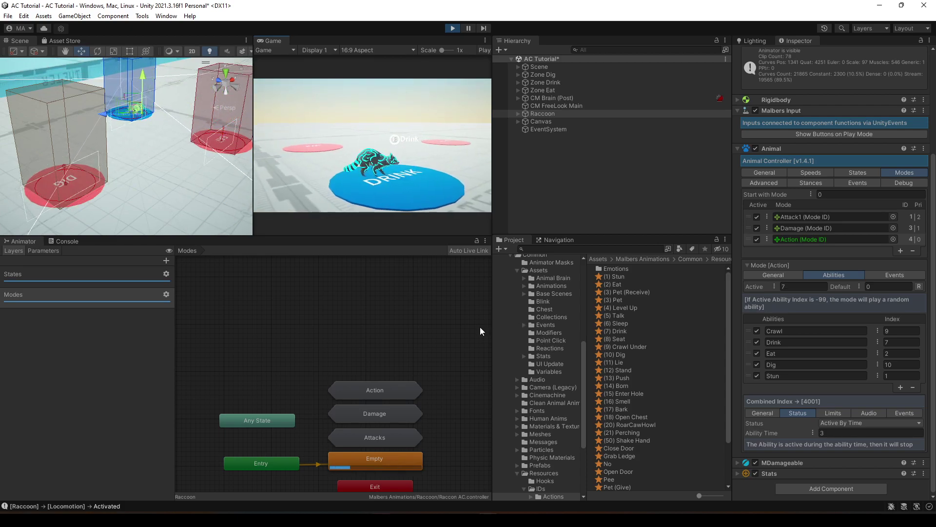
key("e")
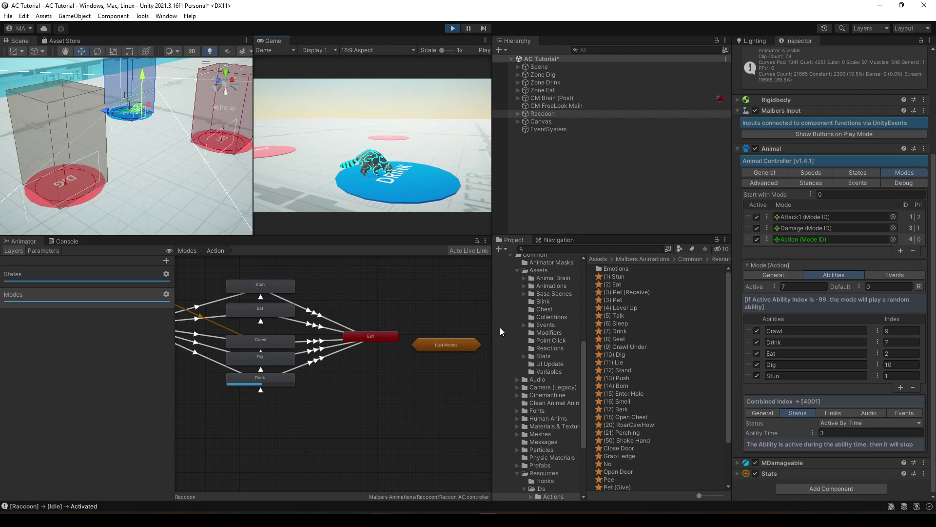
key("w")
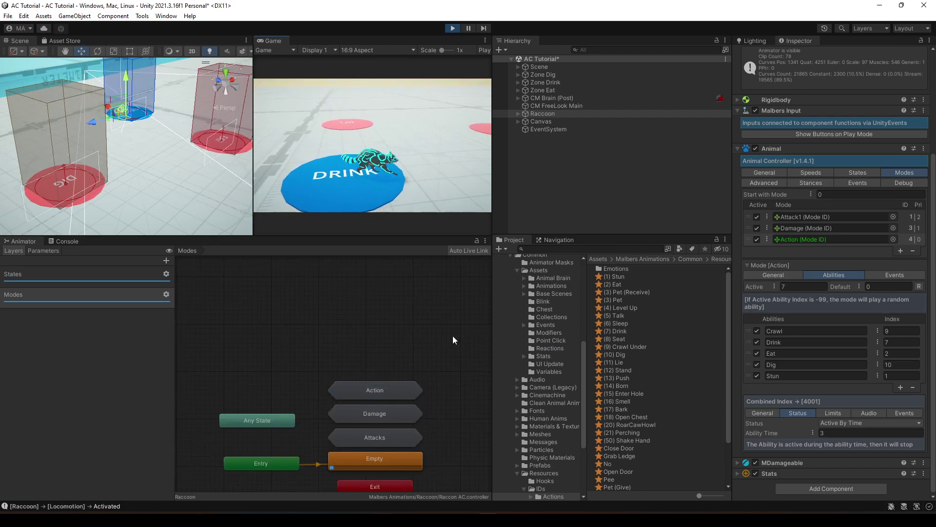
- Walk the raccoon outside the zones, look through the list of action assets and exit Play mode
key("d")
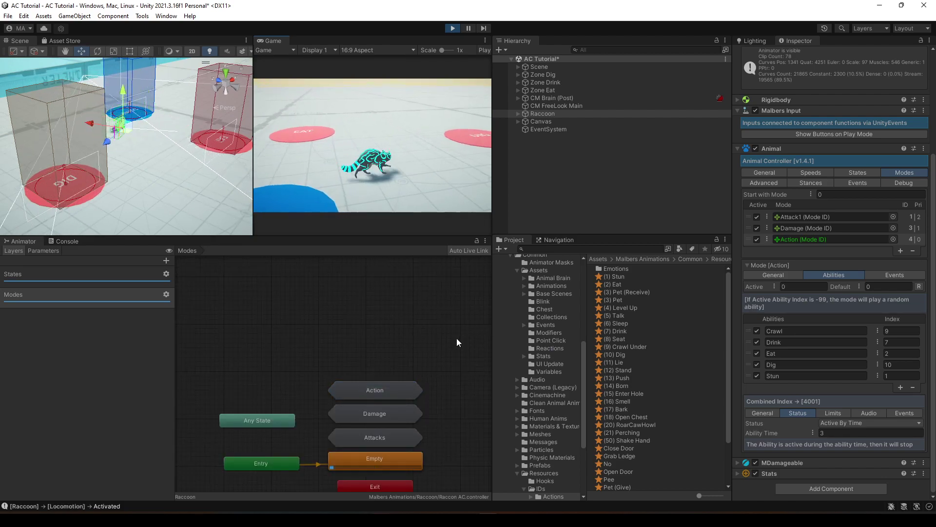
key("s")
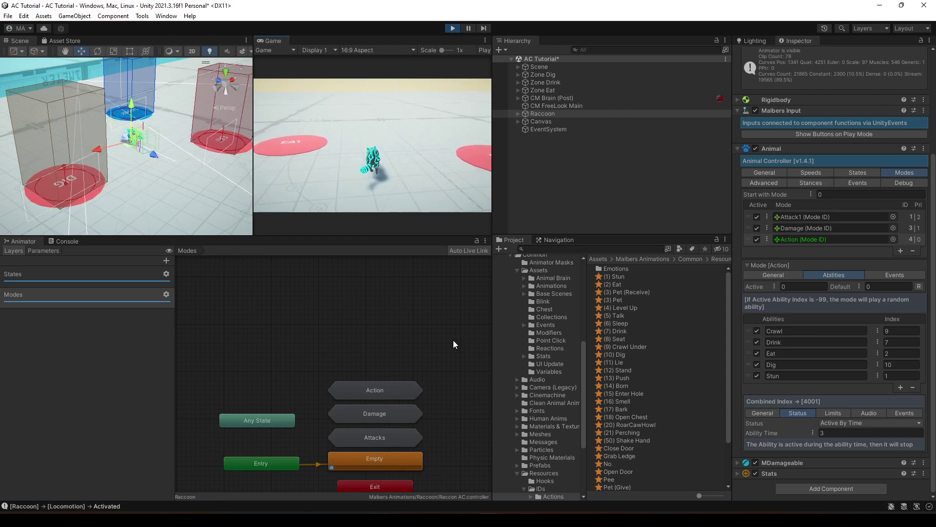
key("d")
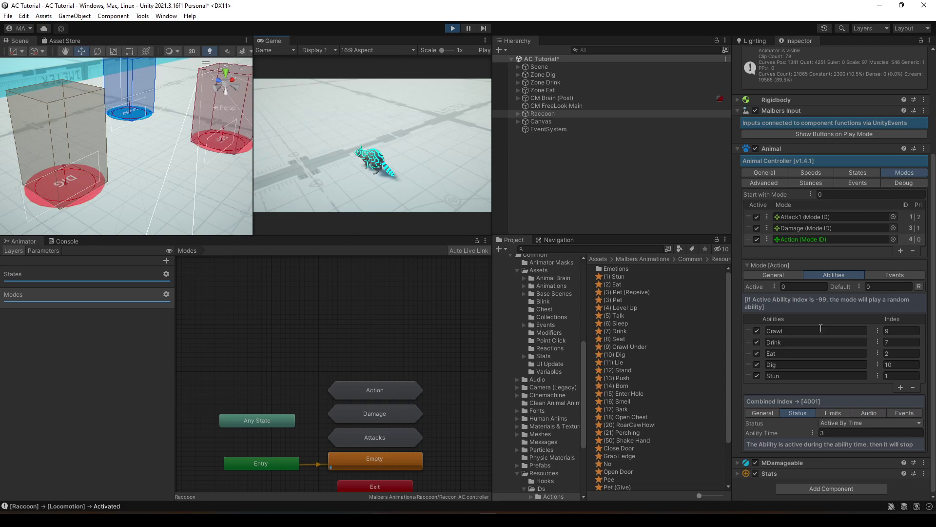
scroll(641, 364, "down", 3)
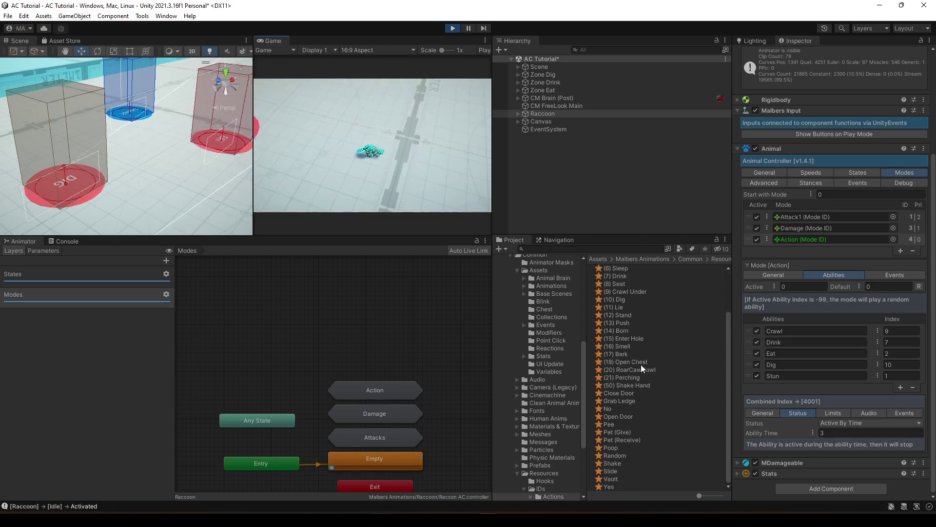
left_click(453, 28)
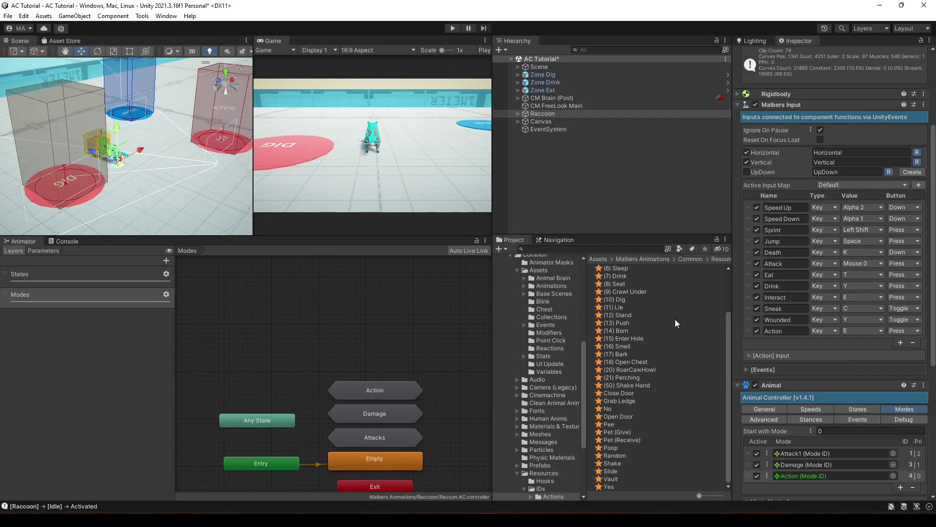
- Duplicate the Yes action asset in the Actions folder and rename the copy Jump Happy
scroll(634, 419, "up", 3)
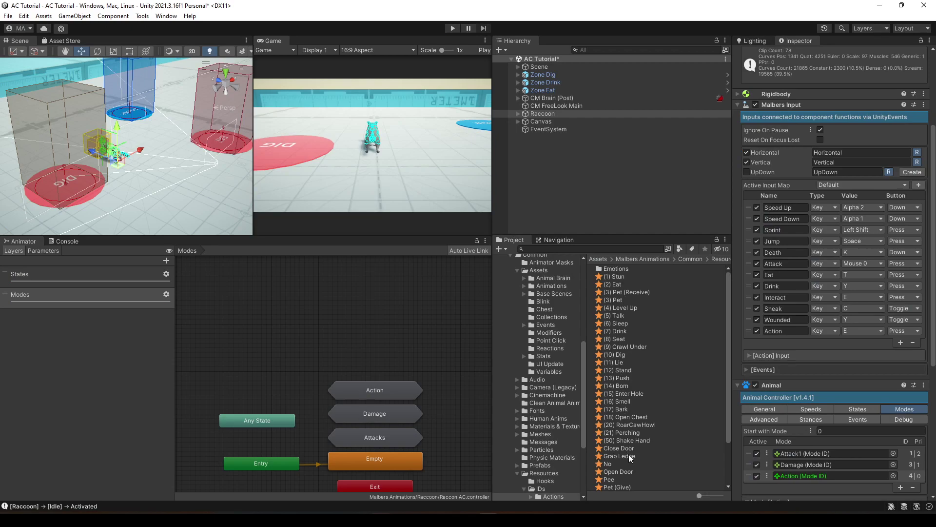
scroll(629, 455, "down", 3)
left_click(611, 472)
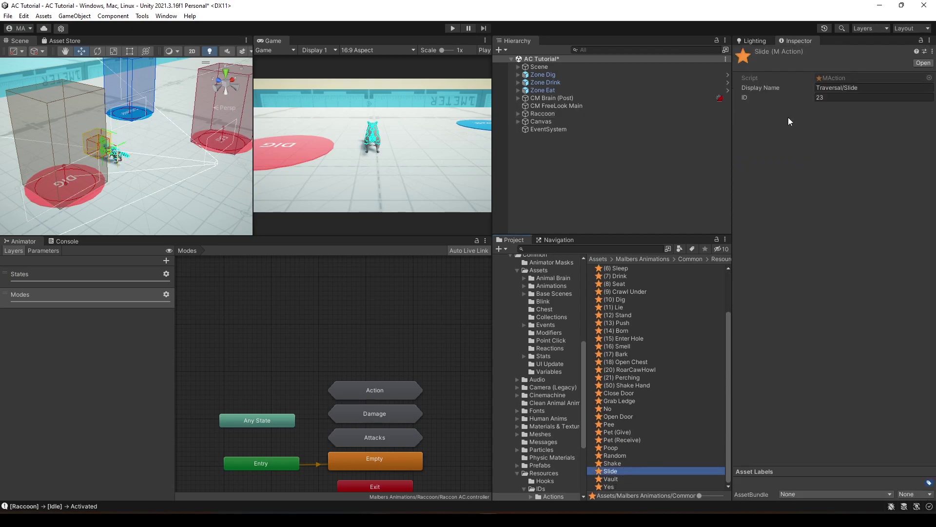
left_click(610, 486)
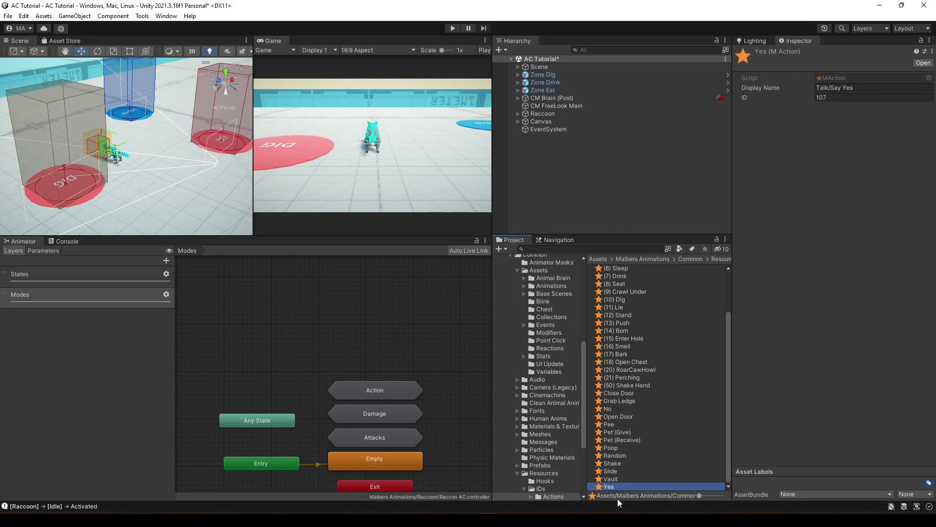
key("ctrl+d")
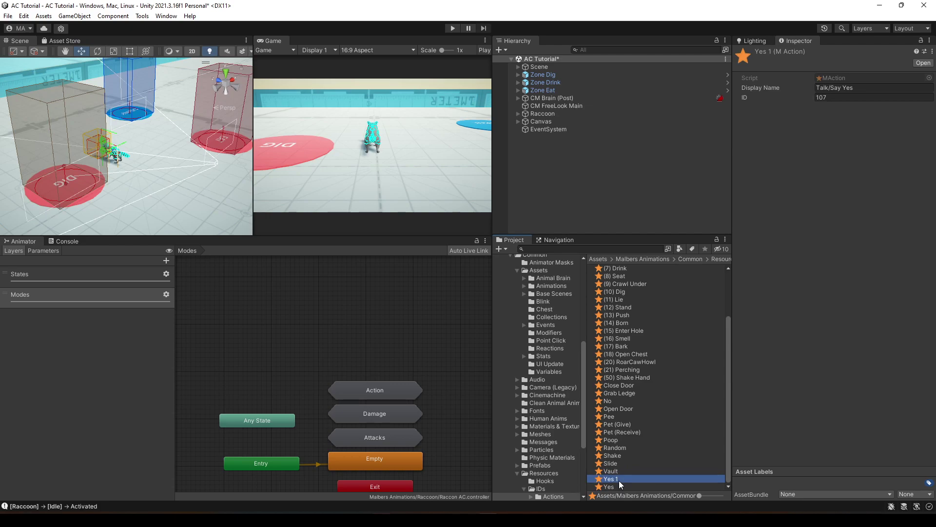
left_click(620, 480)
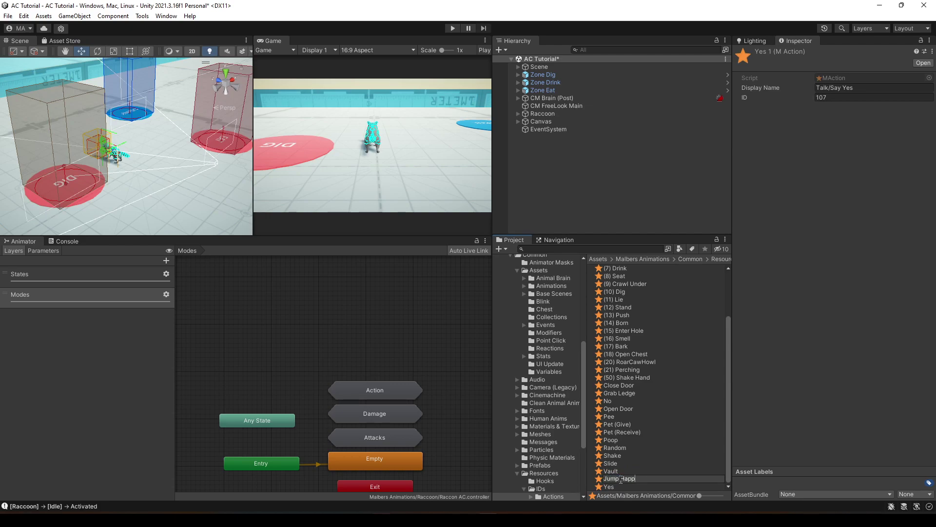
key("Return")
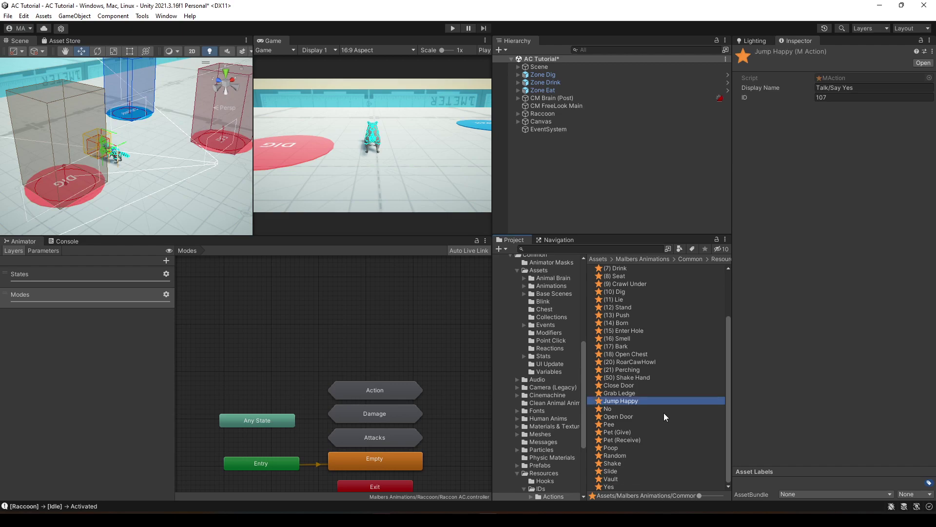
- Set the Display Name of the Jump Happy action to match its asset name
left_click(649, 400)
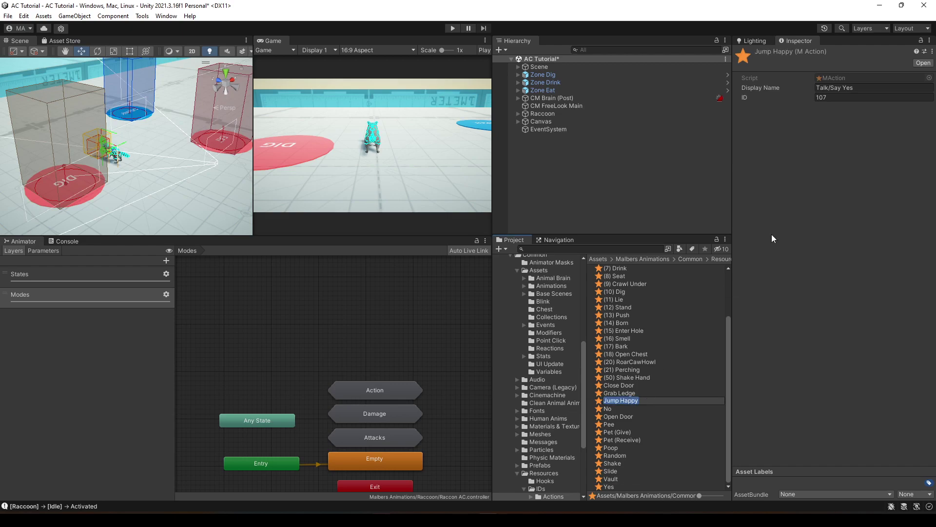
key("ctrl+c")
left_click(833, 88)
key("ctrl+v")
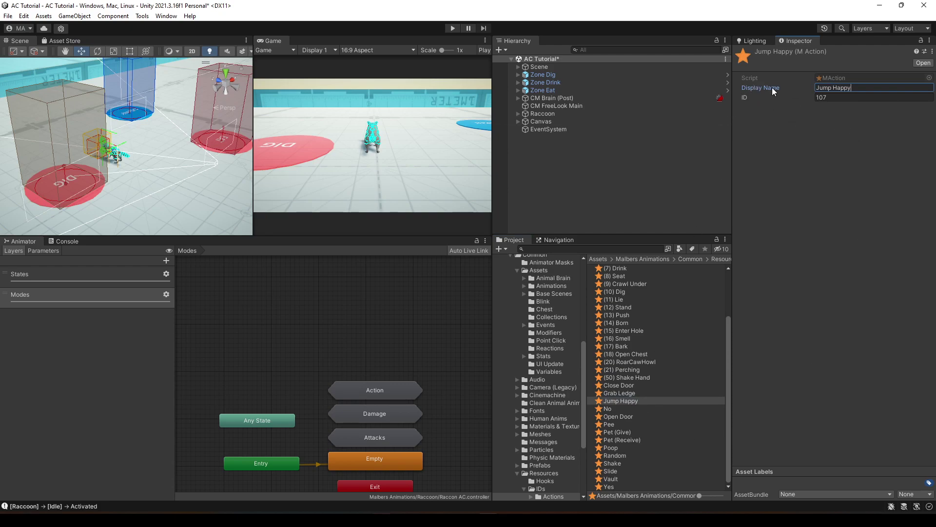
left_click(819, 153)
- Generate a new ID for the Jump Happy action with the Get ID command
right_click(767, 54)
left_click(785, 72)
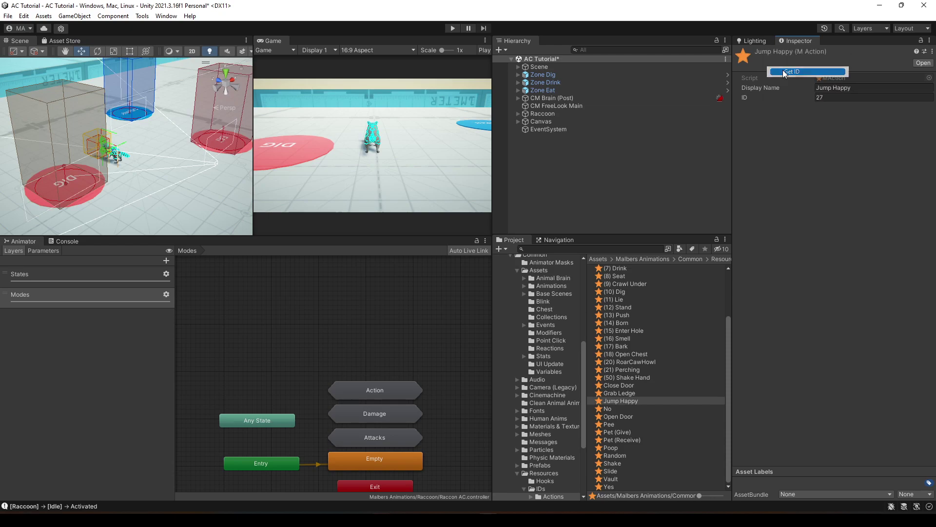
left_click(834, 99)
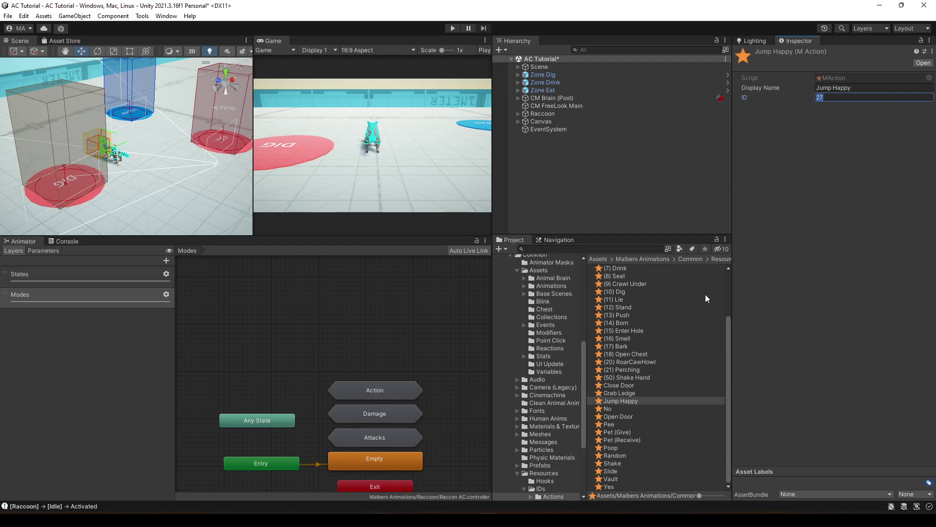
left_click(721, 400)
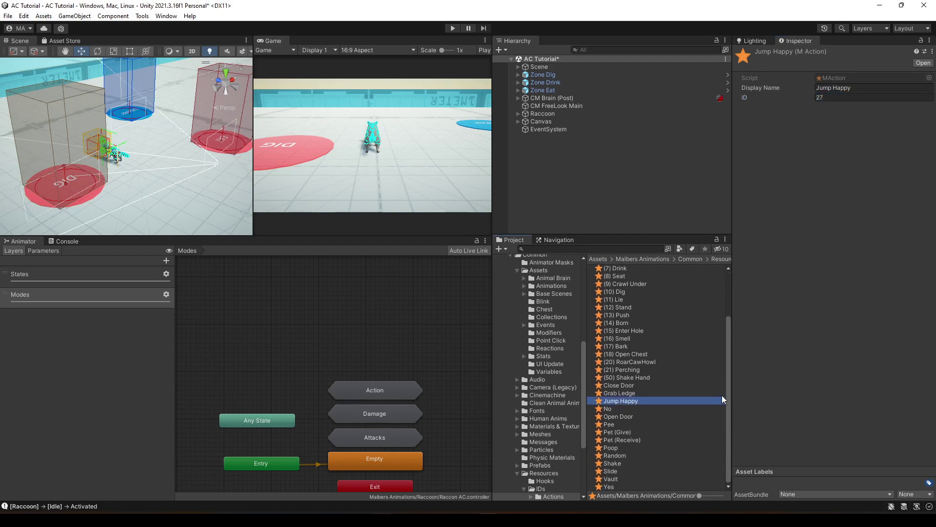